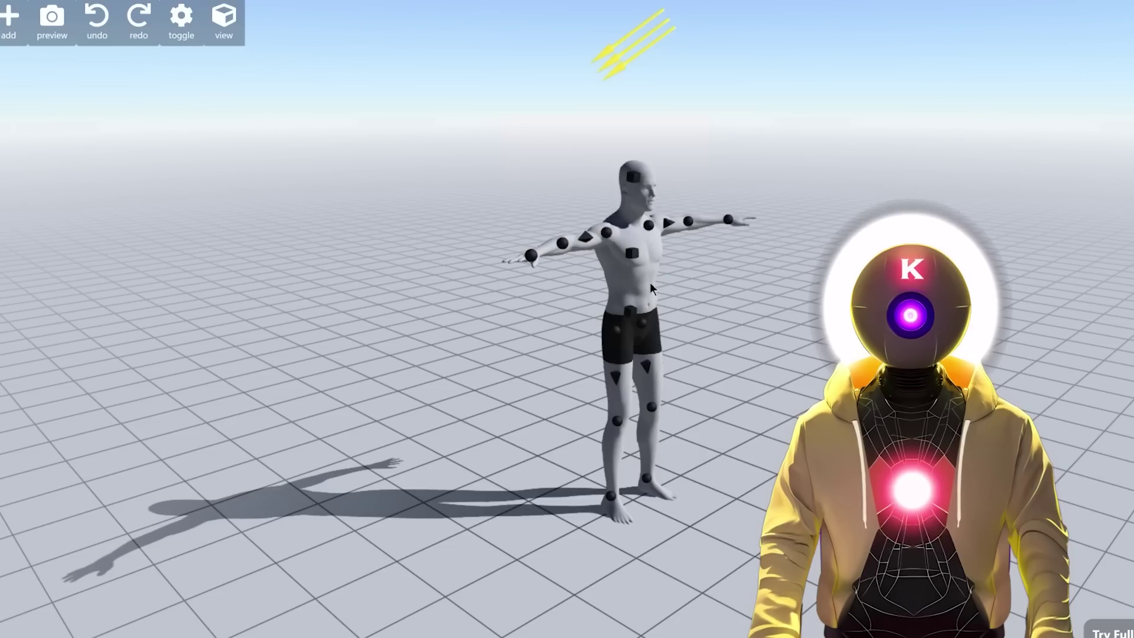
- Bend the mannequin's torso forward and sideways, then orbit the camera to view its side
mouse_move(630, 255)
left_mouse_down()
mouse_move(643, 318)
mouse_move(789, 277)
mouse_move(665, 124)
mouse_move(360, 321)
mouse_move(785, 370)
left_mouse_up()
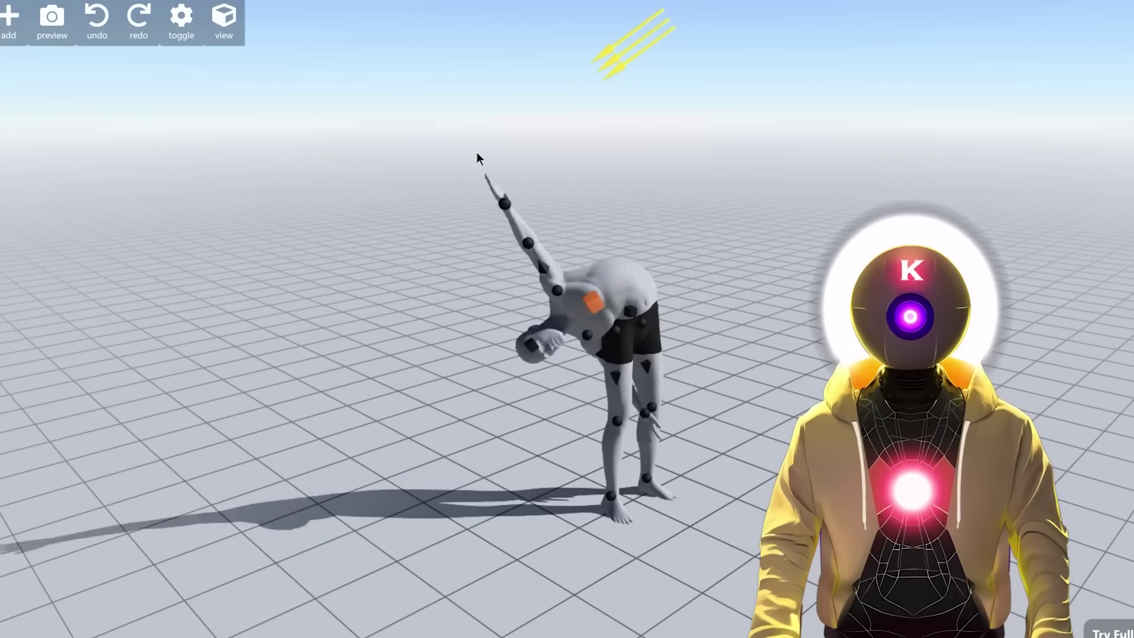
mouse_move(476, 152)
left_mouse_down()
mouse_move(291, 268)
mouse_move(975, 222)
mouse_move(701, 190)
mouse_move(649, 208)
left_mouse_up()
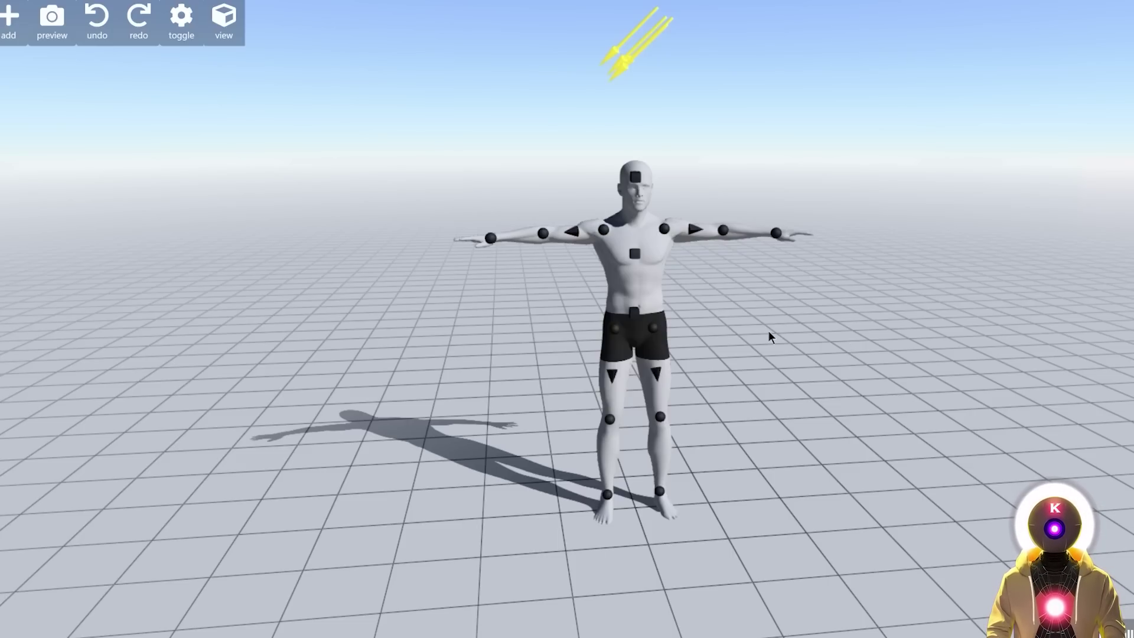
left_click_drag(755, 336, 701, 341)
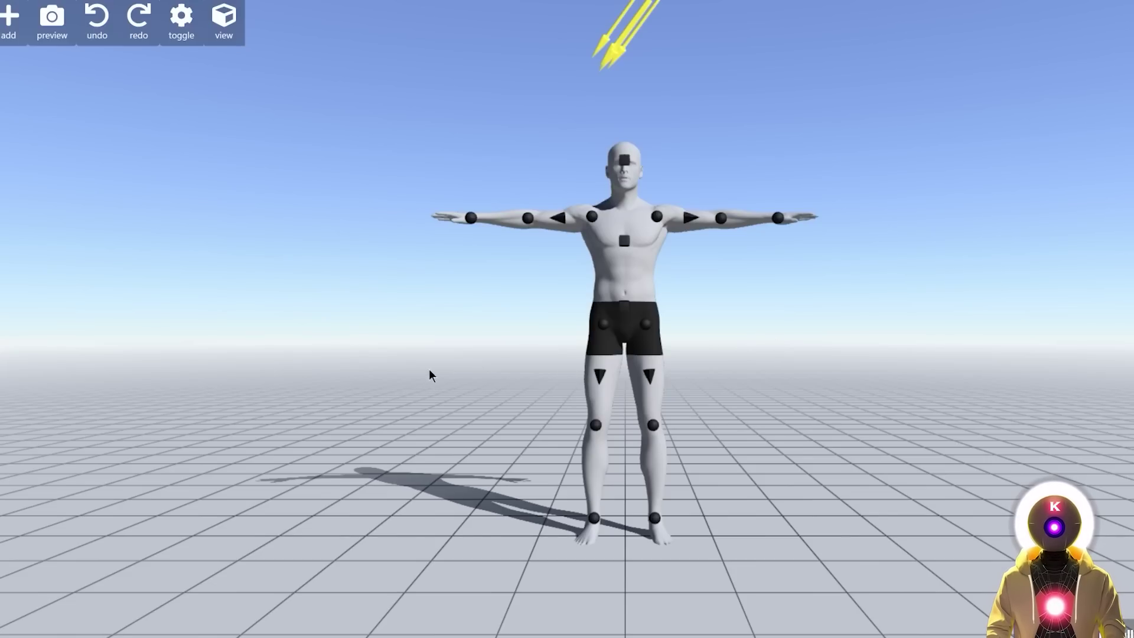
left_click_drag(429, 375, 440, 412)
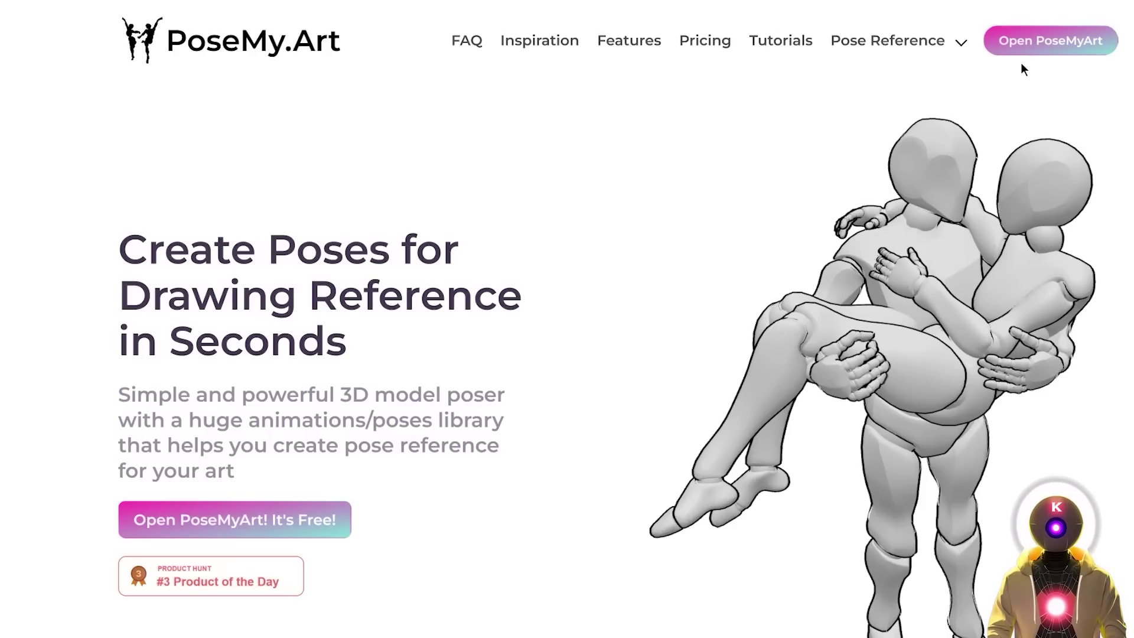
- Open the PoseMy.Art 3D poser, orbit to the model's back and select it to show joints
left_click(1048, 42)
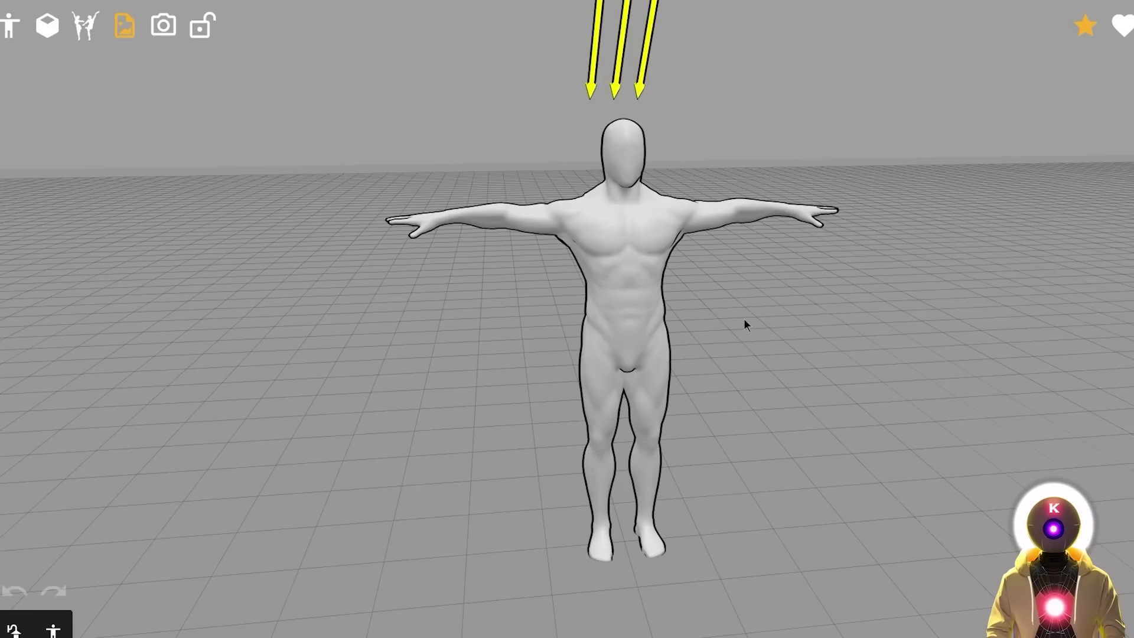
left_click_drag(749, 328, 602, 236)
left_click(642, 235)
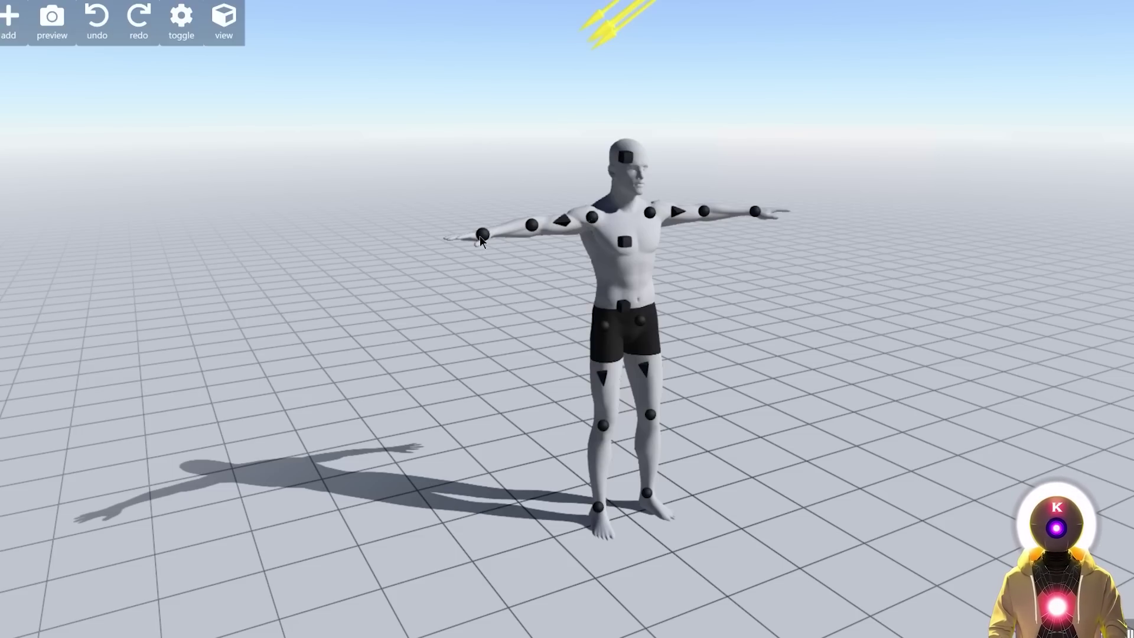
left_click_drag(480, 235, 496, 291)
left_click_drag(761, 228, 737, 288)
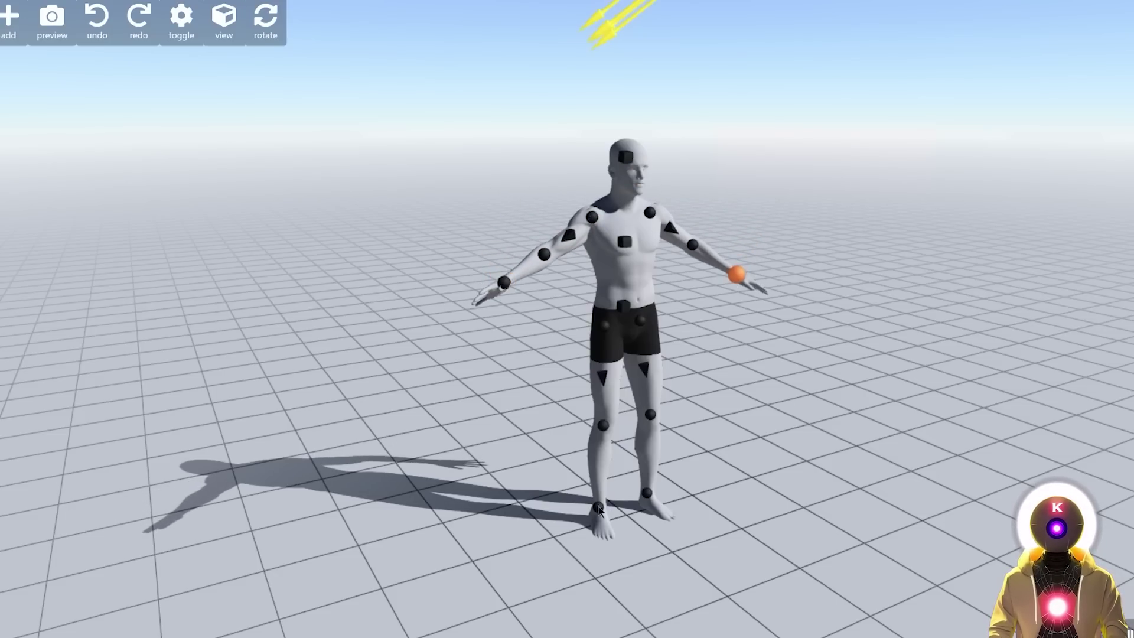
left_click_drag(597, 508, 470, 385)
left_click_drag(647, 492, 716, 358)
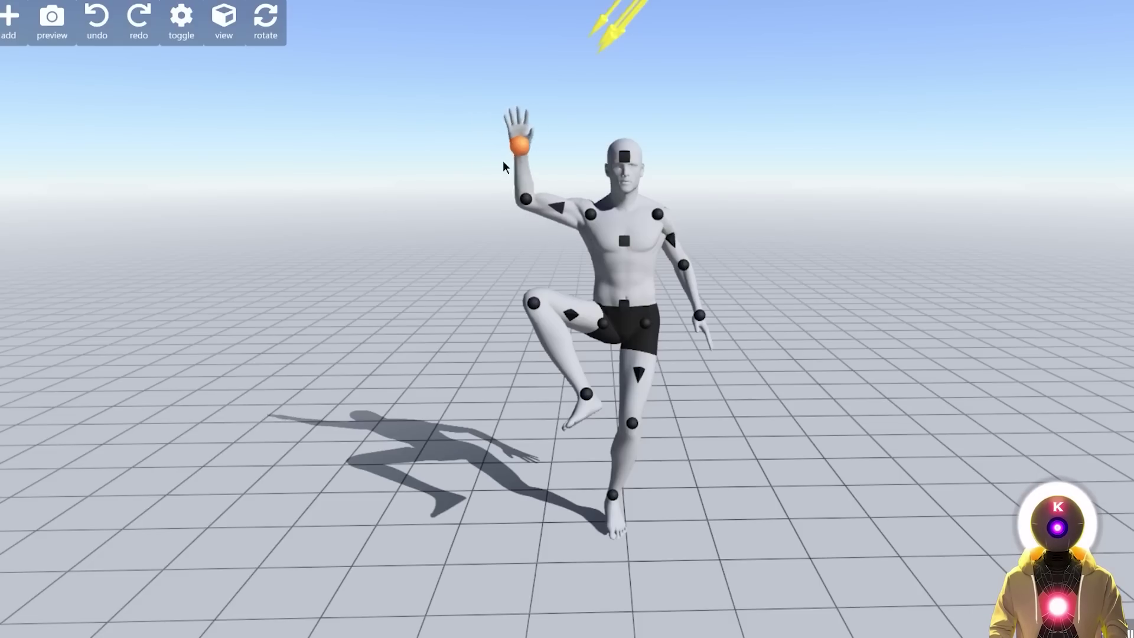
left_click_drag(523, 148, 554, 316)
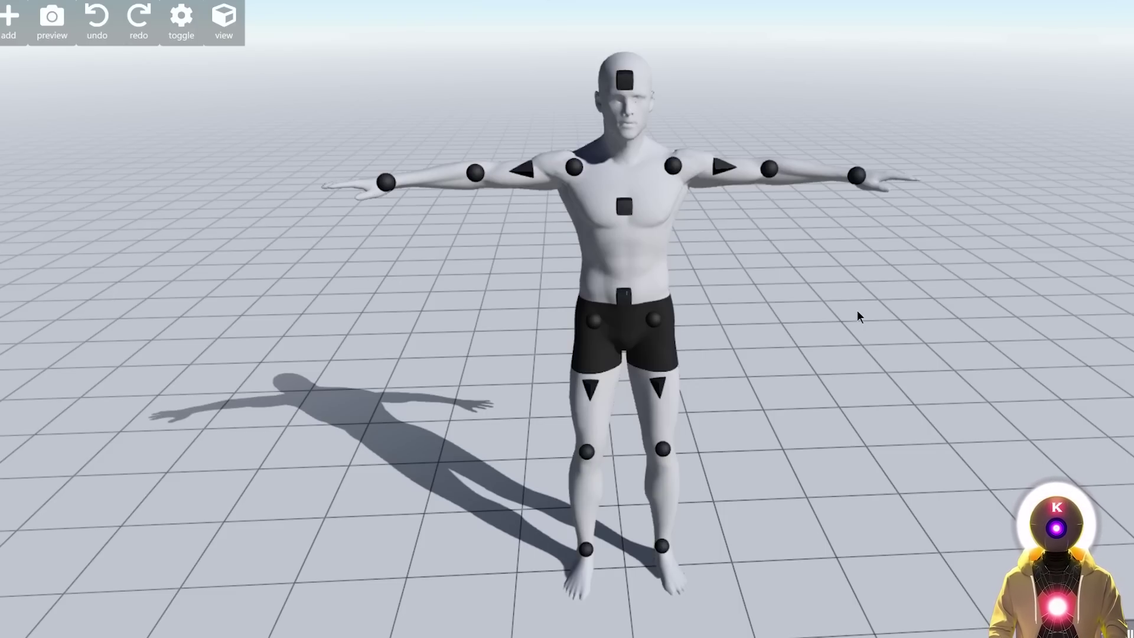
left_click_drag(860, 317, 916, 499)
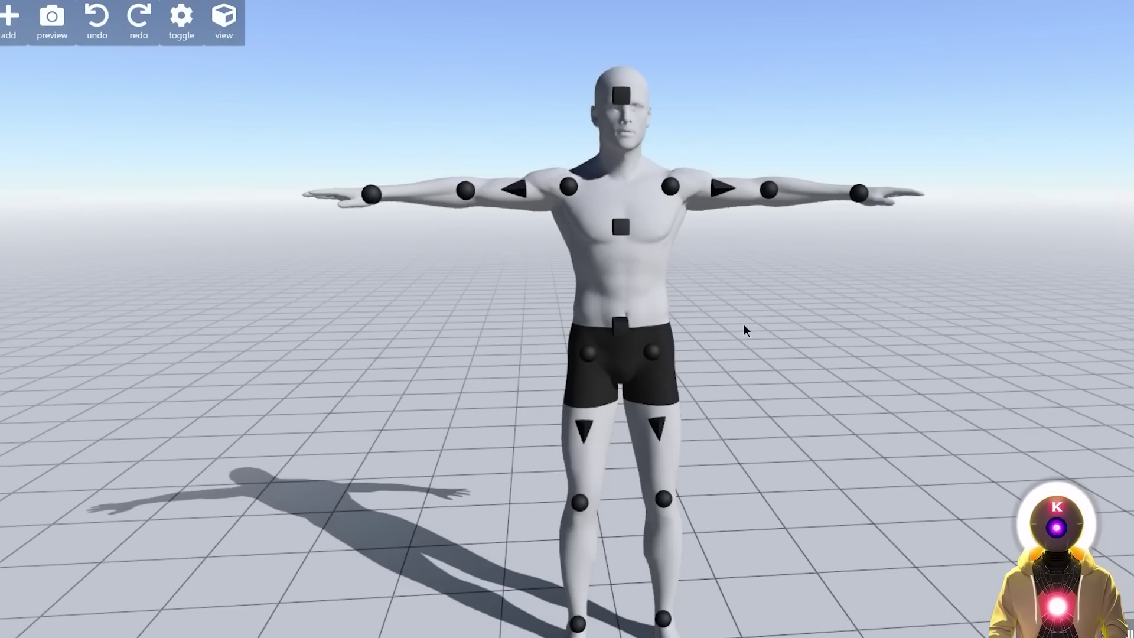
scroll(743, 325, "down", 3)
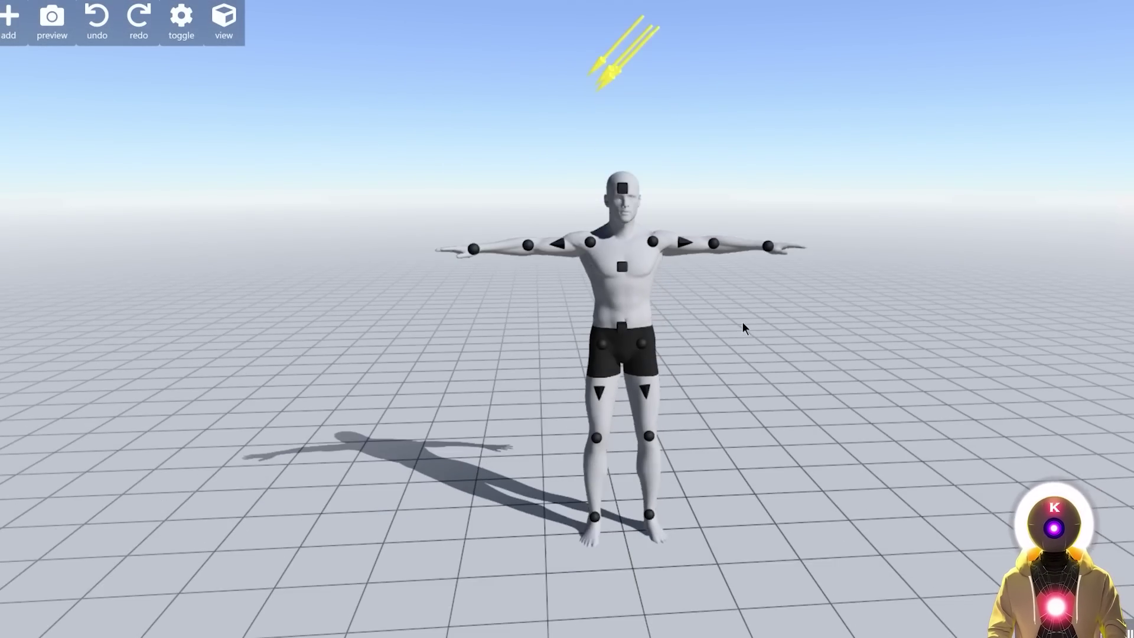
scroll(742, 321, "up", 3)
scroll(741, 320, "up", 3)
scroll(742, 320, "down", 3)
right_click_drag(742, 320, 743, 387)
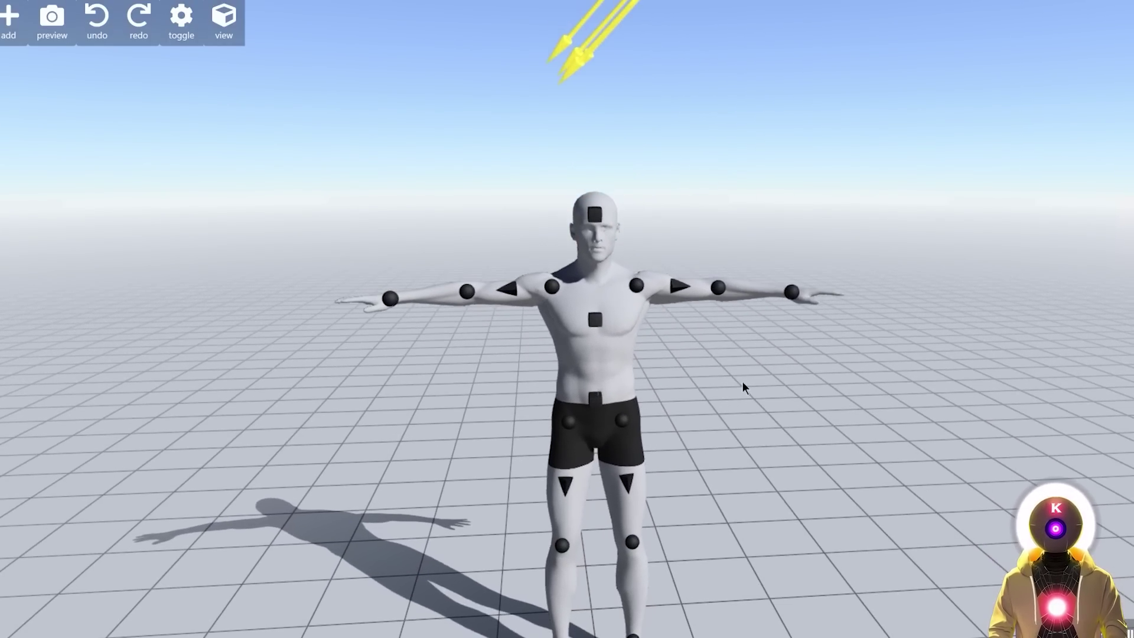
scroll(733, 395, "down", 1)
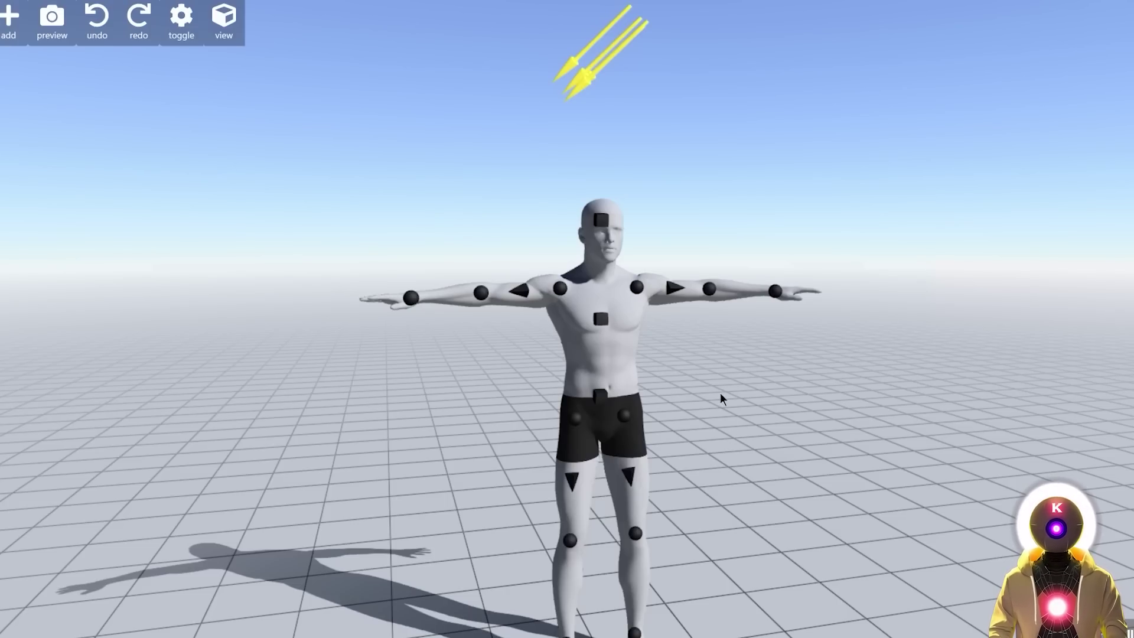
scroll(719, 390, "up", 1)
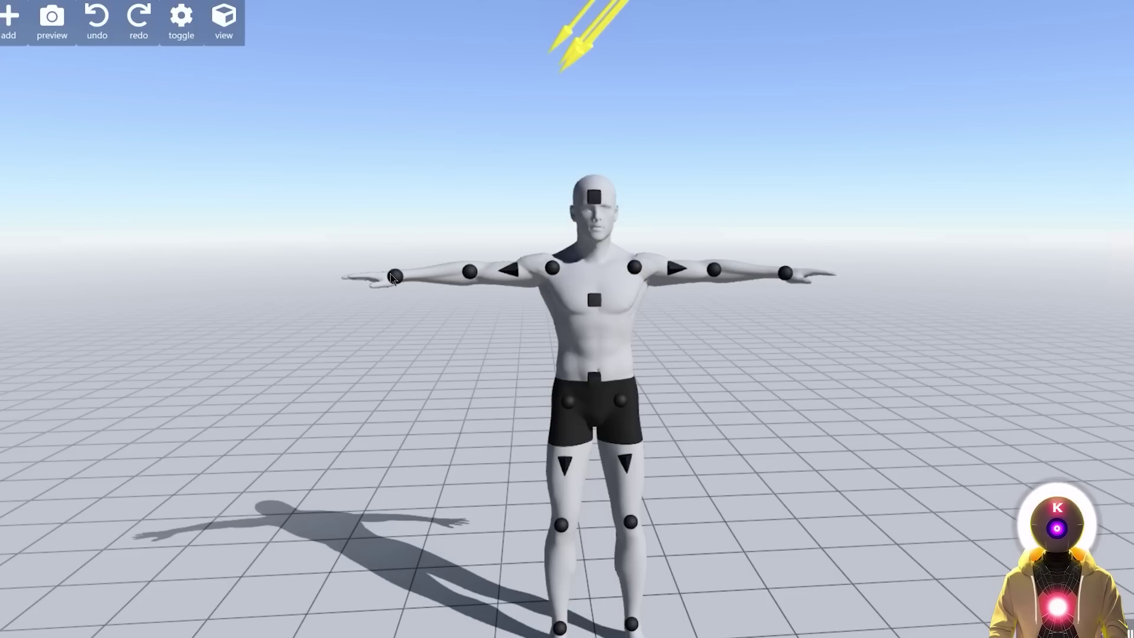
- Move the wrist and shoulder to raise one arm overhead into a hand-up pose
left_click_drag(391, 274, 414, 189)
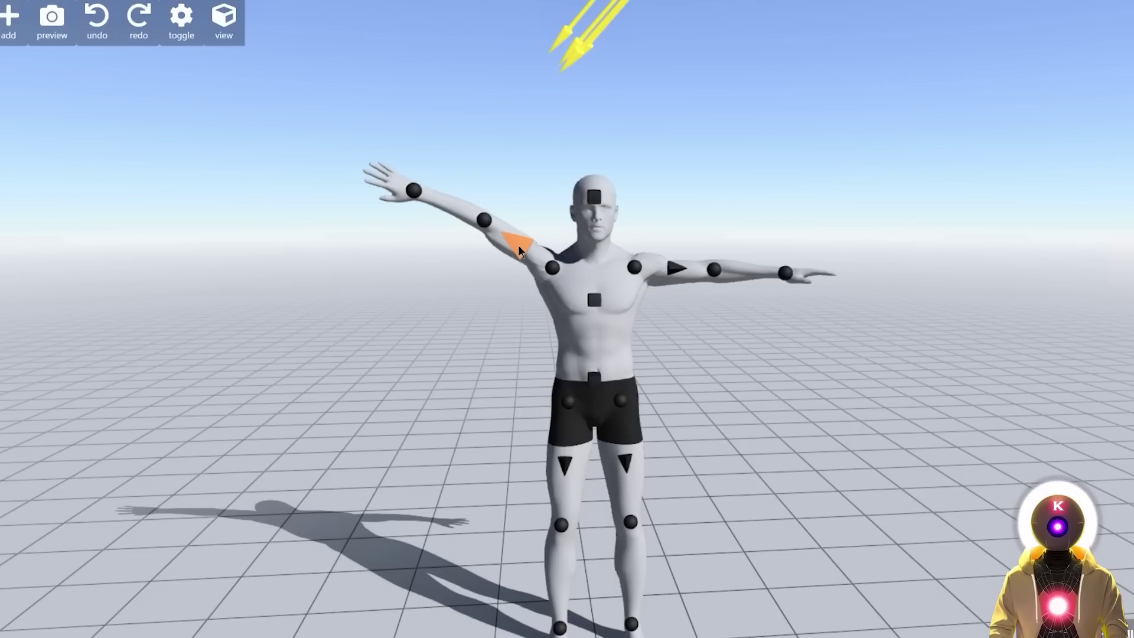
left_click_drag(519, 248, 356, 551)
left_click(383, 243)
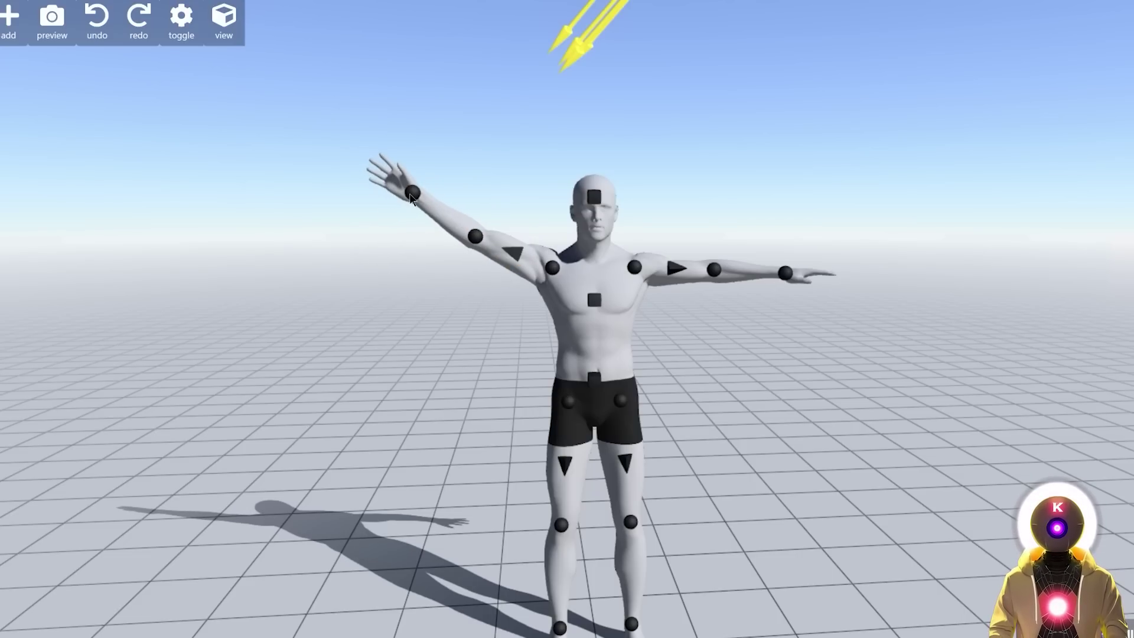
left_click(412, 192)
left_click_drag(413, 192, 454, 171)
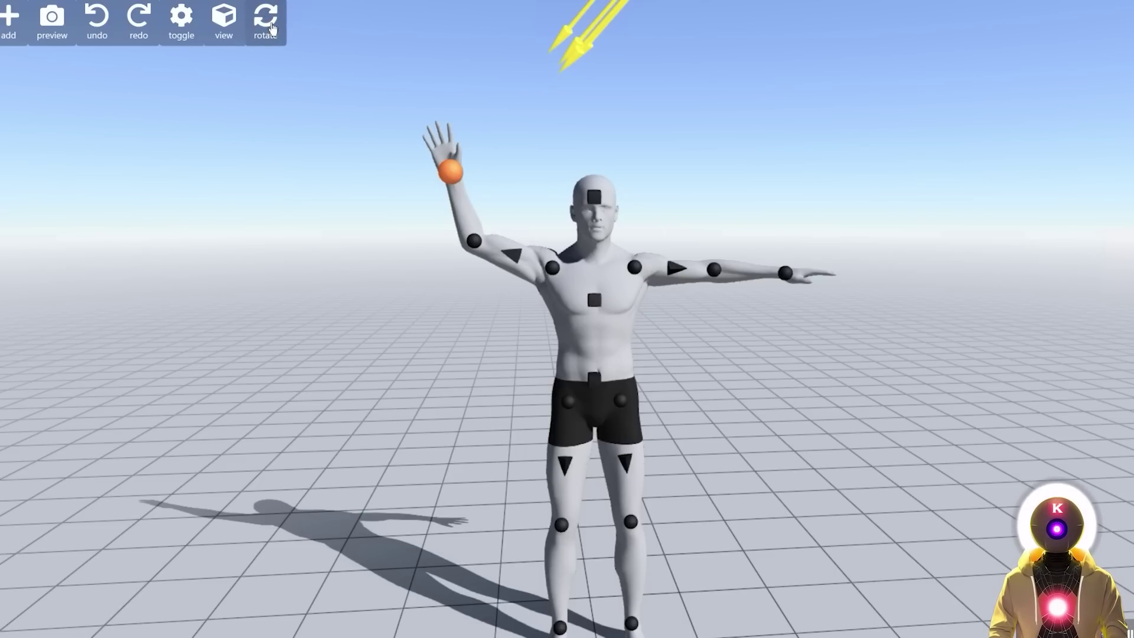
- Rotate the raised hand with the rotation gizmo until it stands upright
left_click(270, 25)
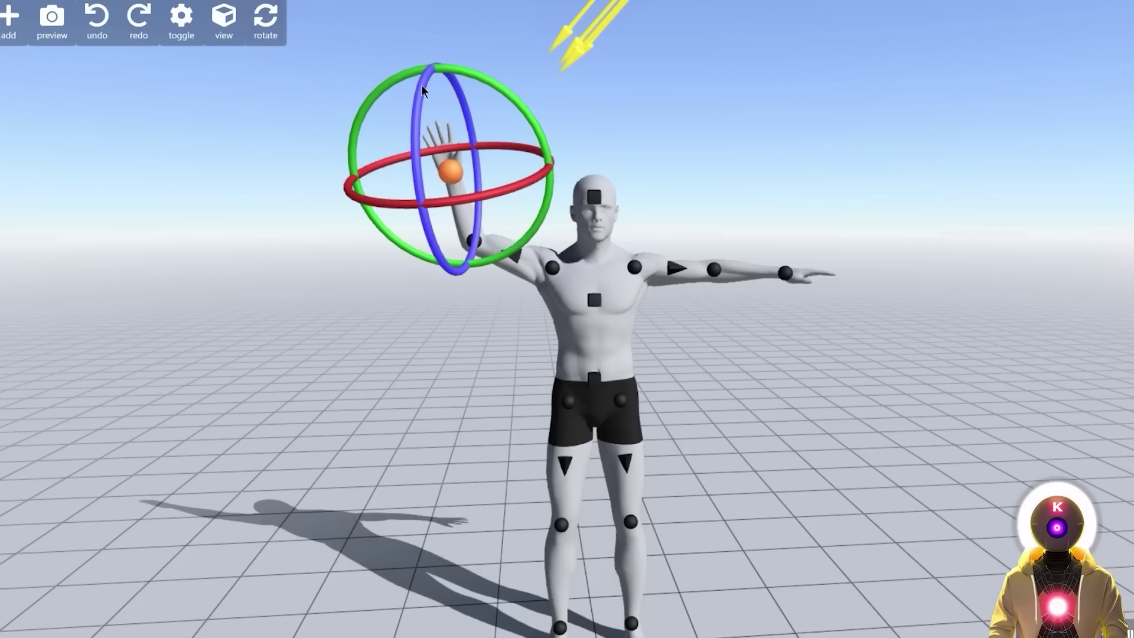
left_click_drag(422, 86, 400, 196)
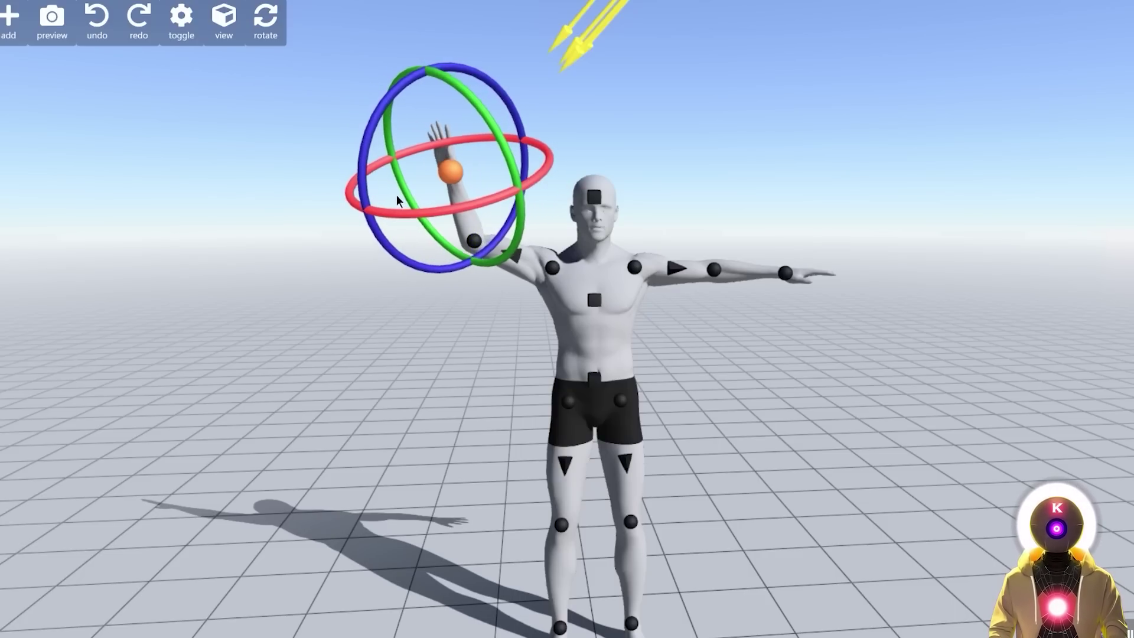
left_click_drag(404, 201, 693, 392)
left_click_drag(555, 166, 436, 349)
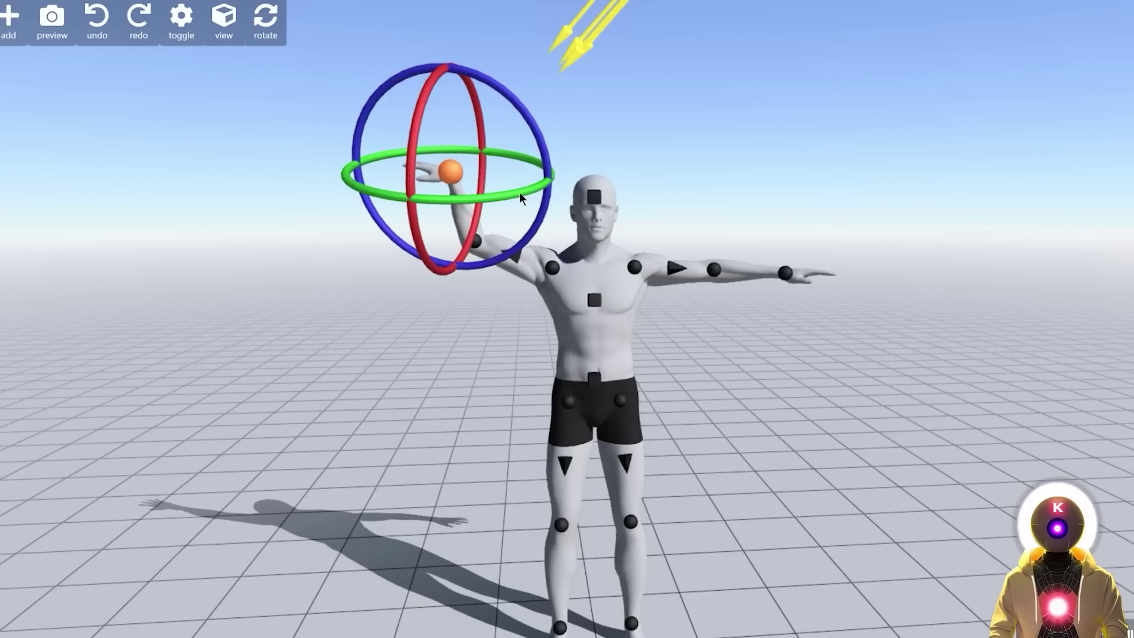
left_click_drag(520, 192, 97, 236)
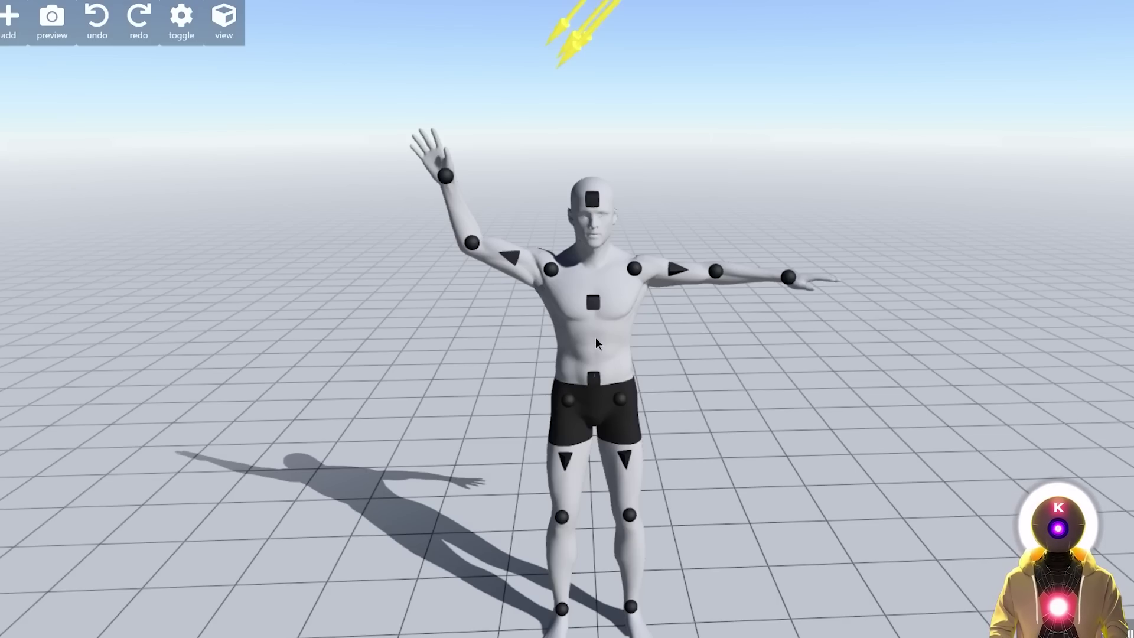
- Select the mannequin and make its body pale lavender (#F5C4FF) after trying several colours
left_click(596, 340)
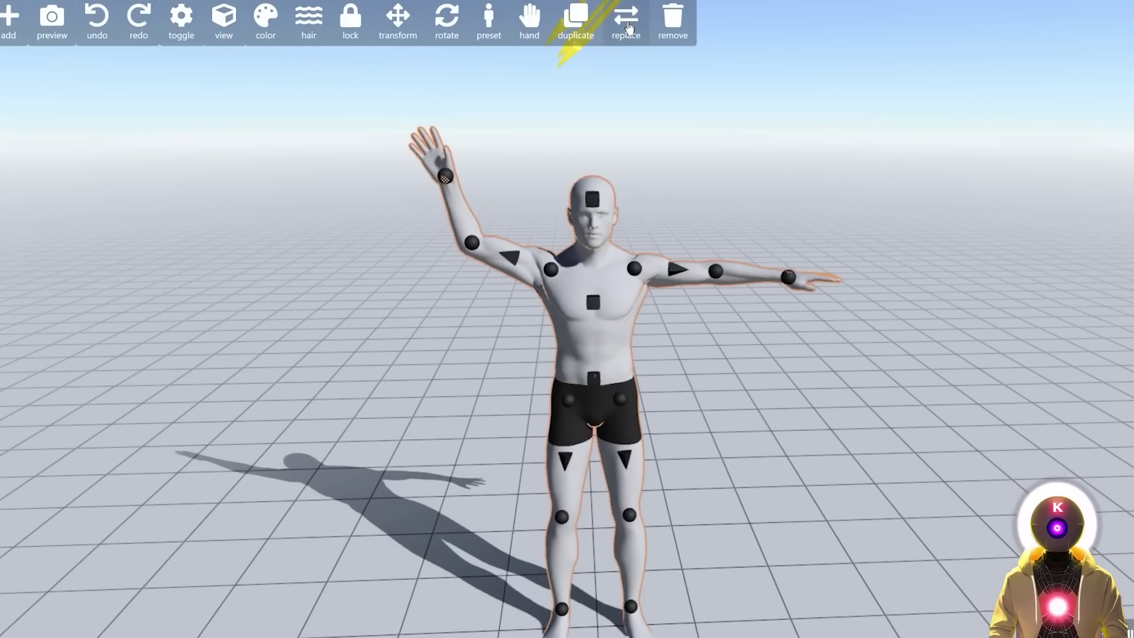
left_click(223, 18)
left_click(261, 24)
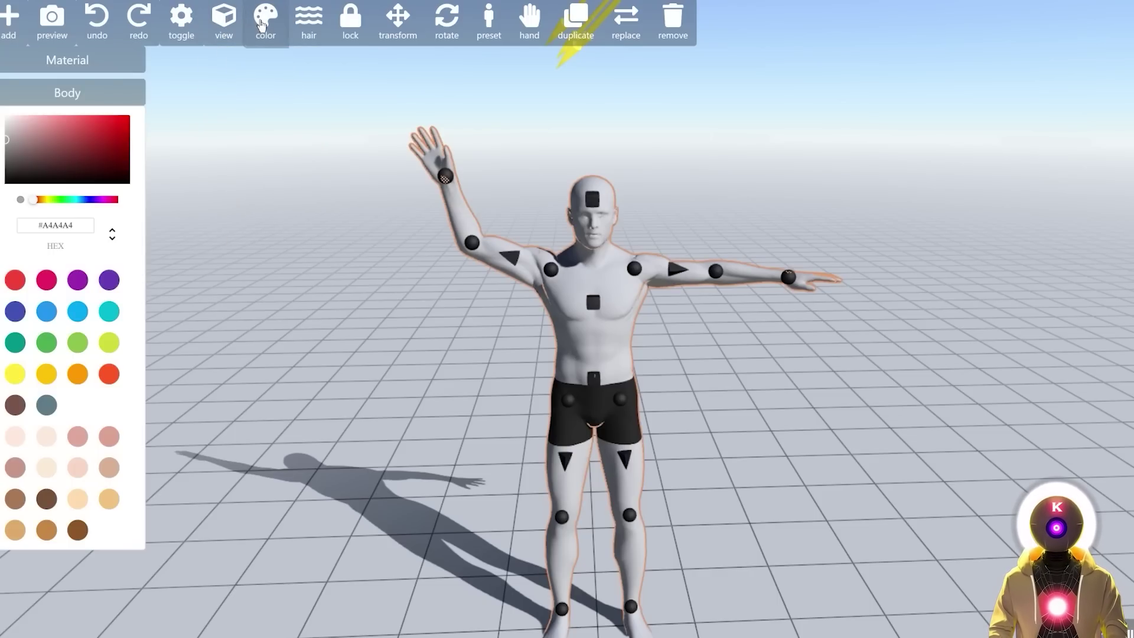
left_click(45, 435)
left_click(109, 374)
left_click(78, 374)
left_click(78, 343)
left_click(77, 280)
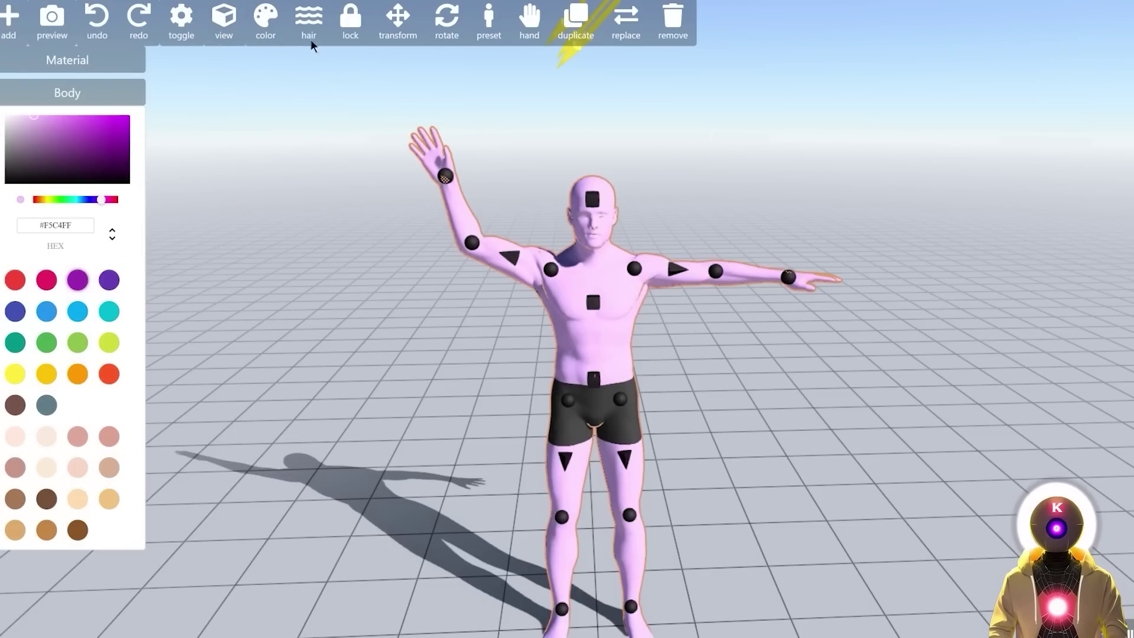
- Give the mannequin a long hairstyle after trying a few others, and lock the figure
left_click(310, 21)
left_click(59, 340)
left_click(52, 502)
scroll(52, 493, "down", 3)
left_click(52, 493)
scroll(53, 473, "up", 5)
left_click(360, 24)
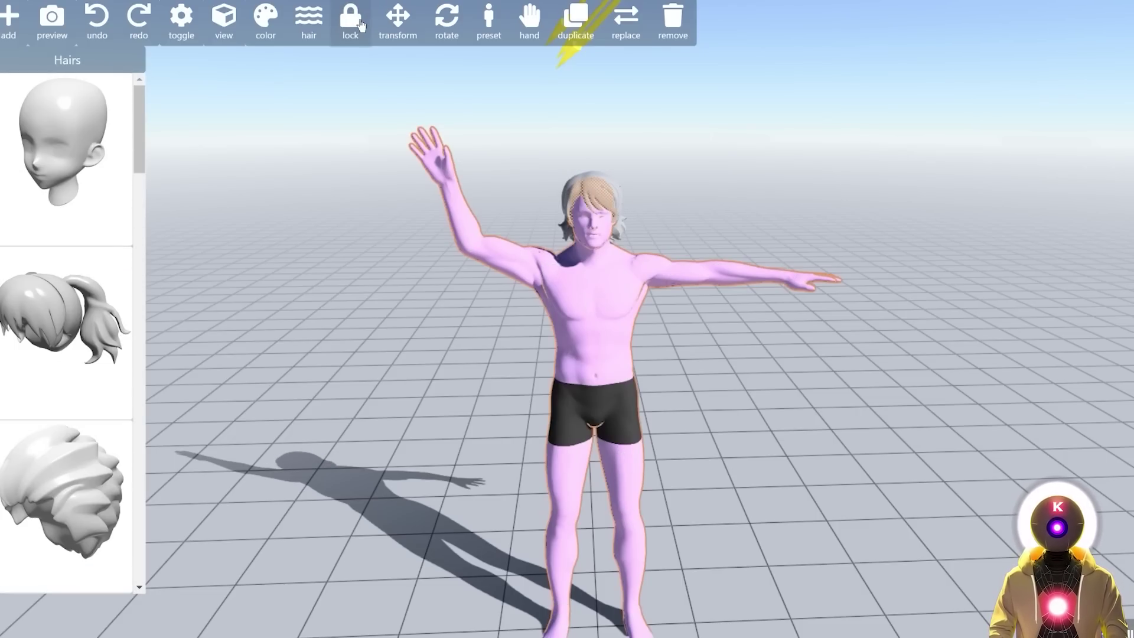
left_click(610, 321)
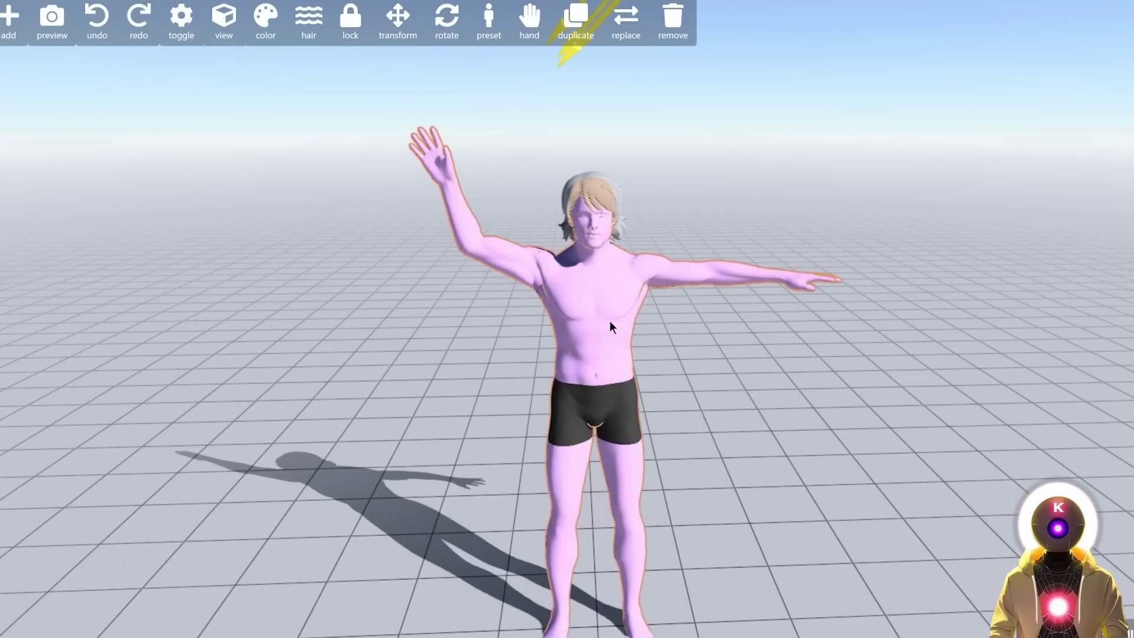
- Unlock the figure, lower the raised hand slightly and nudge the figure sideways
left_click(351, 24)
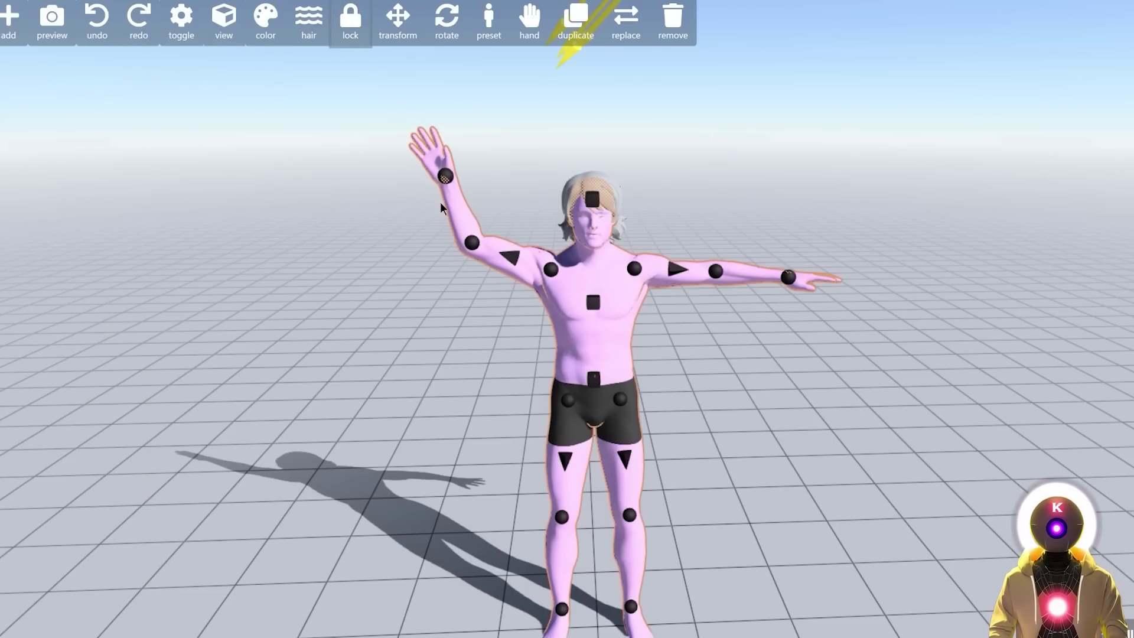
left_click_drag(446, 176, 438, 194)
left_click(397, 20)
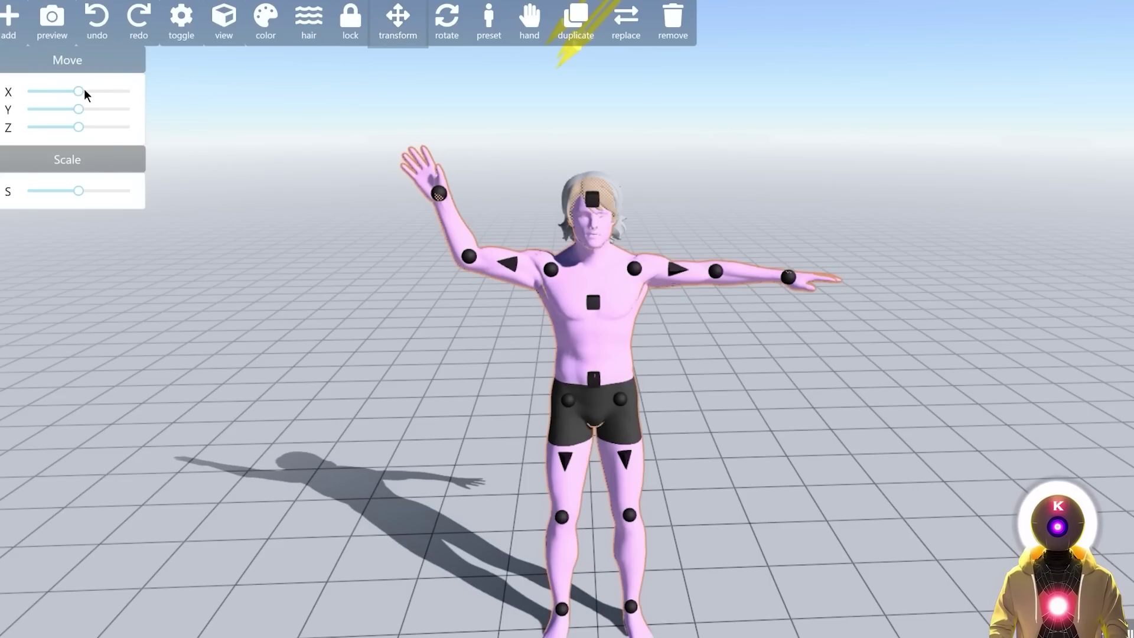
mouse_move(78, 91)
left_mouse_down()
mouse_move(96, 91)
mouse_move(79, 91)
left_mouse_up()
- Try the walking, leaning, hand-on-head, running, crouching and sitting pose presets on the mannequin
left_click(494, 29)
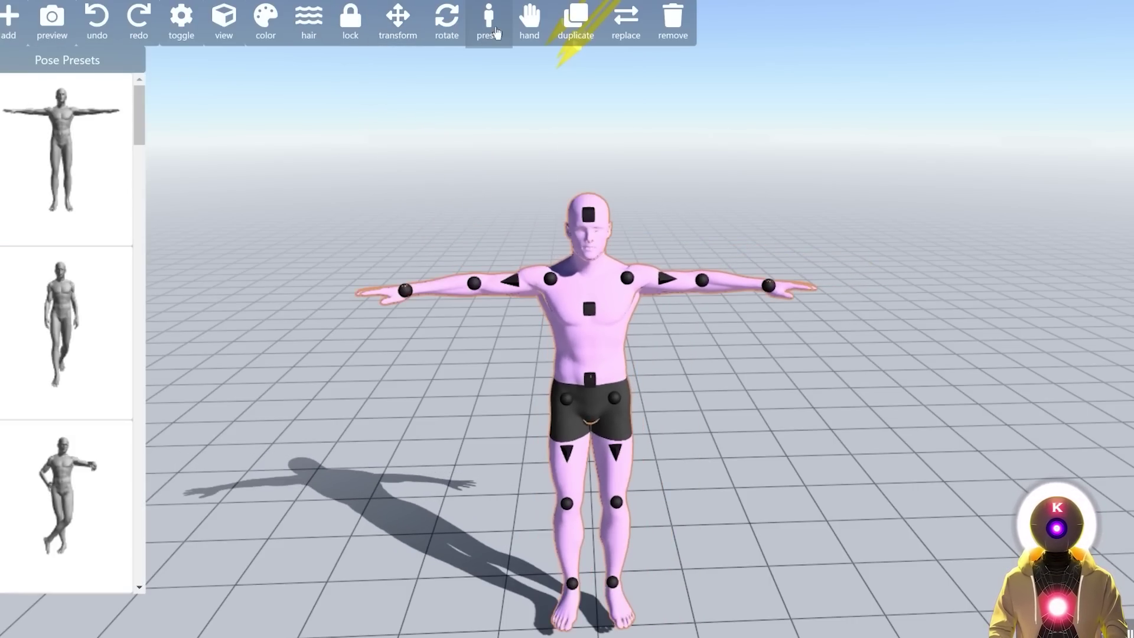
left_click(64, 303)
left_click(72, 504)
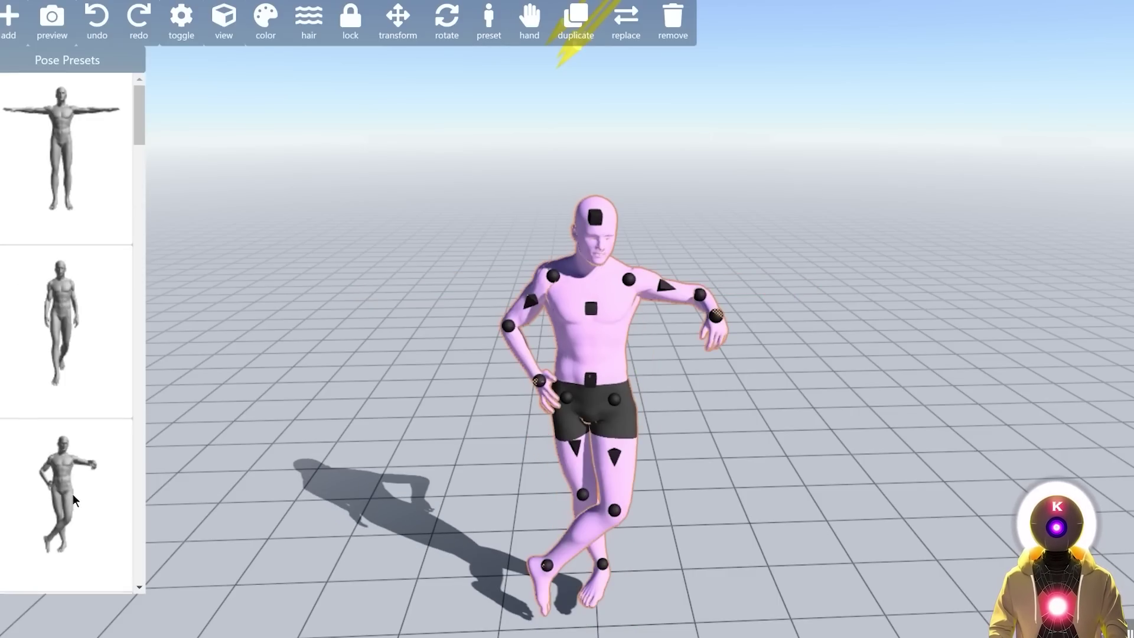
scroll(72, 494, "down", 3)
left_click(74, 474)
scroll(71, 458, "down", 2)
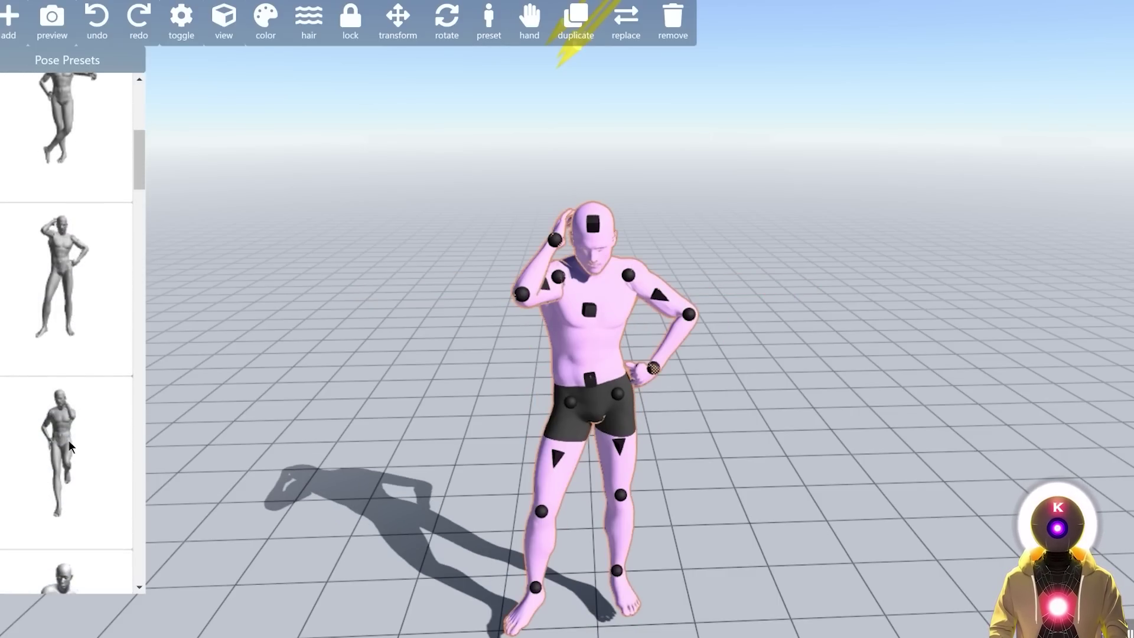
left_click(68, 441)
scroll(69, 441, "down", 3)
left_click(69, 440)
scroll(71, 413, "down", 3)
left_click(76, 378)
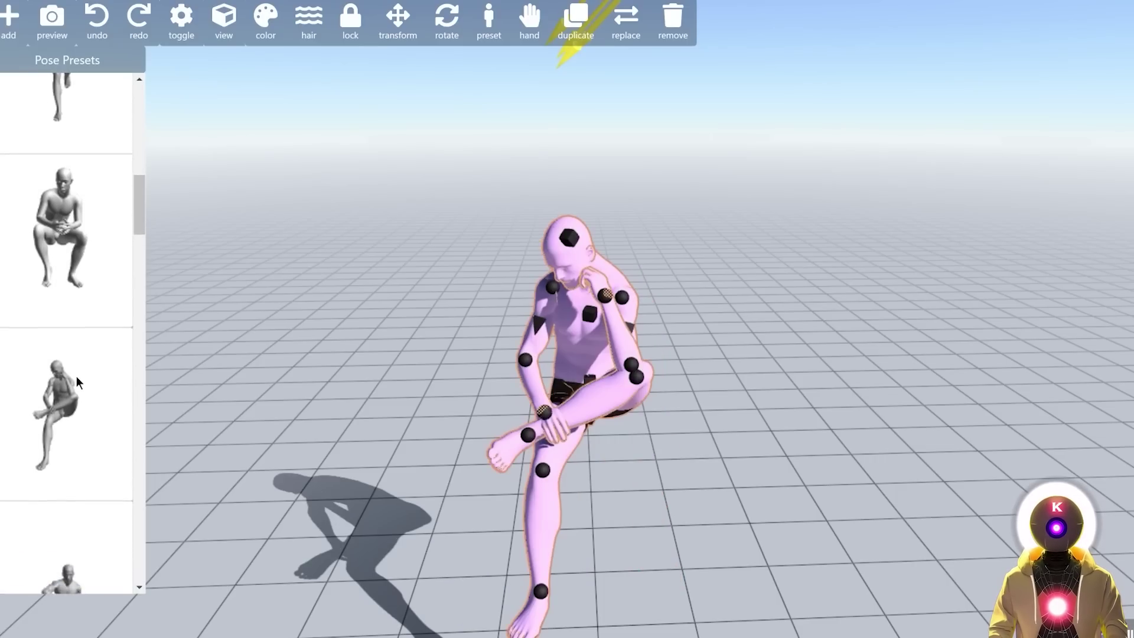
scroll(77, 379, "down", 3)
left_click(77, 380)
- Apply the reclining preset, revisit crouching, thinker and floor-sitting poses, and finish on reclining
scroll(73, 390, "down", 3)
left_click(67, 407)
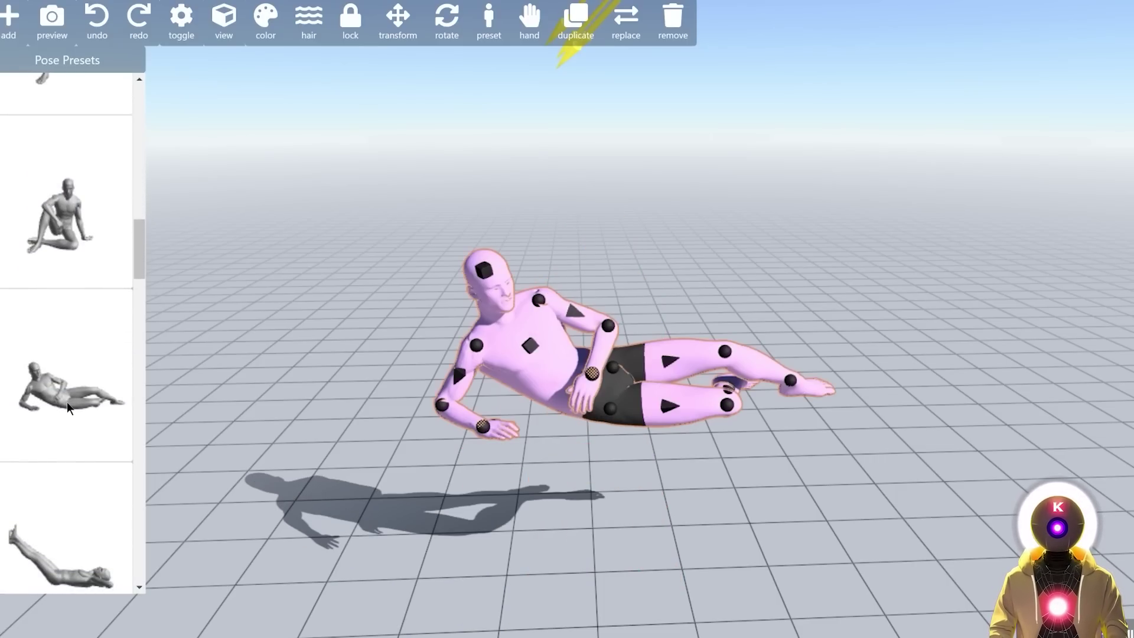
scroll(68, 407, "down", 3)
scroll(63, 457, "down", 3)
left_click(62, 458)
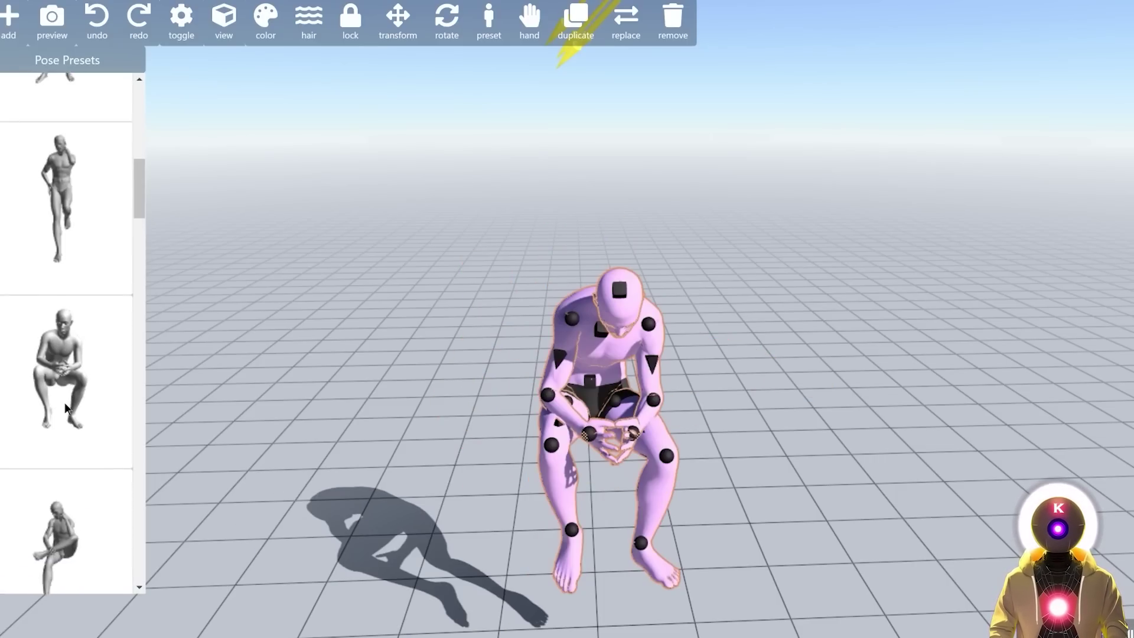
scroll(62, 431, "down", 2)
left_click(62, 410)
scroll(60, 412, "down", 3)
left_click(58, 419)
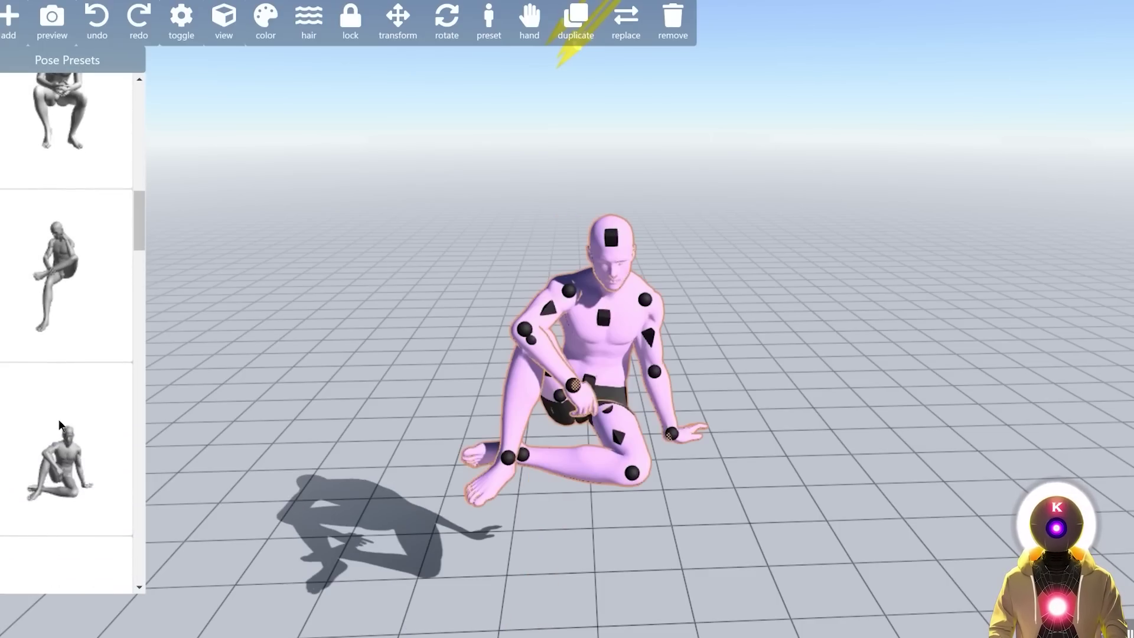
scroll(56, 431, "down", 3)
left_click(52, 444)
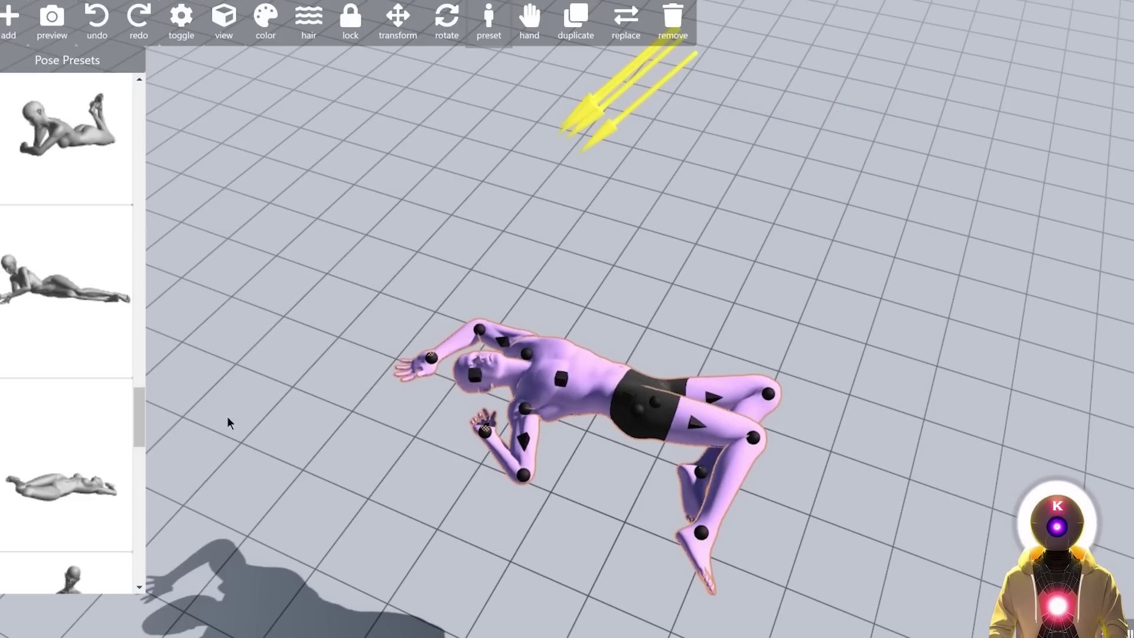
- Try a series of left hand poses on the lying figure, ending with an open hand
left_click(530, 24)
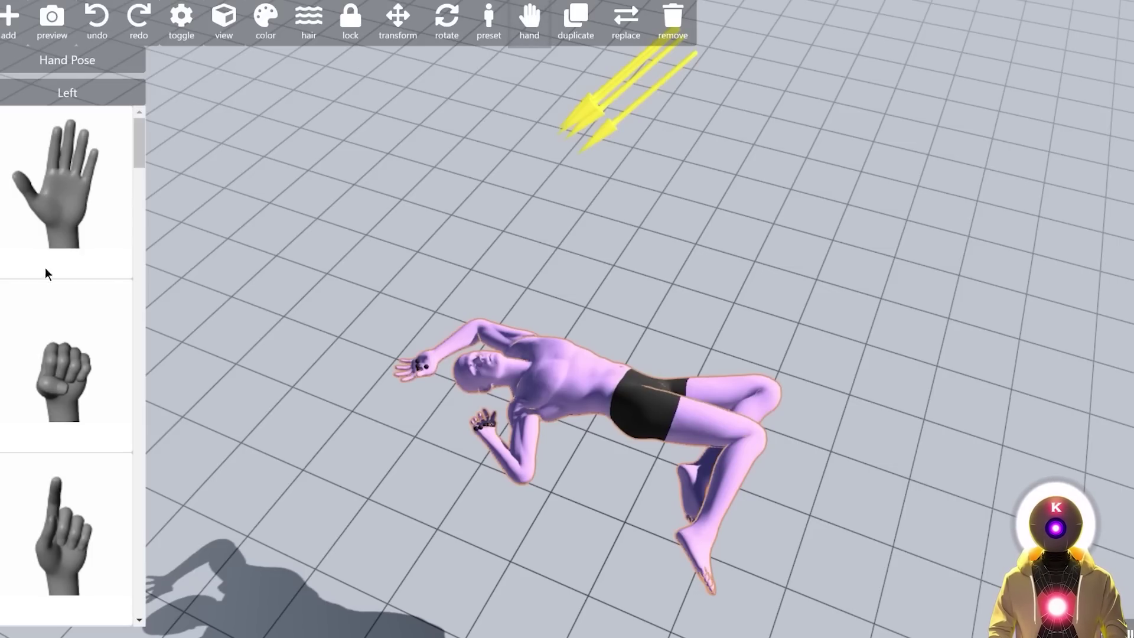
left_click(47, 367)
scroll(48, 384, "down", 2)
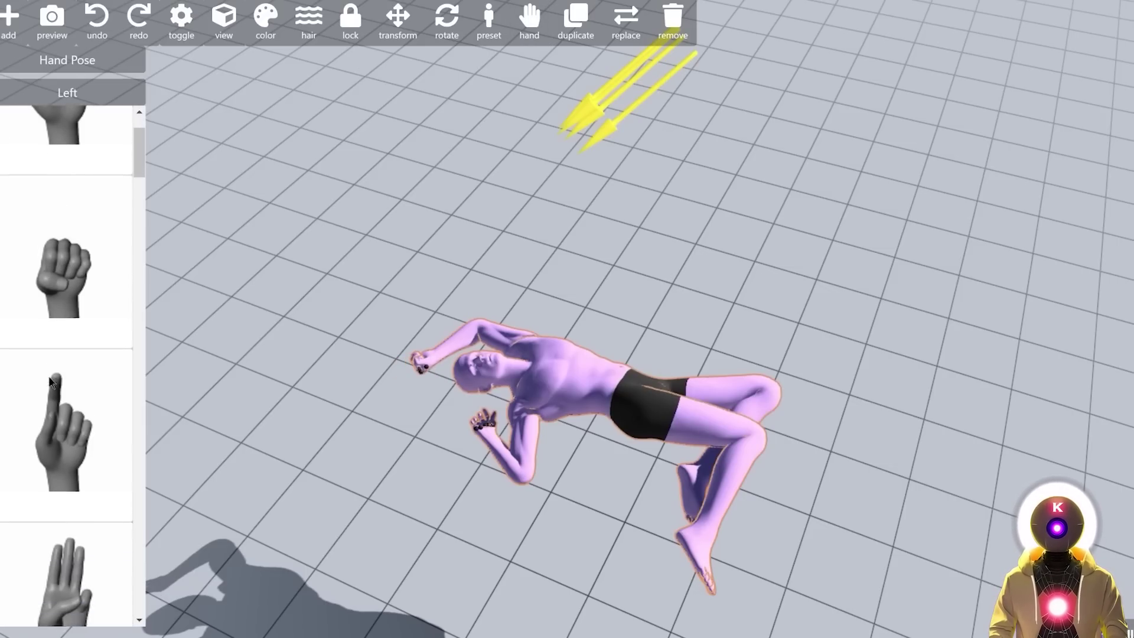
left_click(49, 409)
scroll(49, 409, "down", 2)
scroll(50, 410, "down", 5)
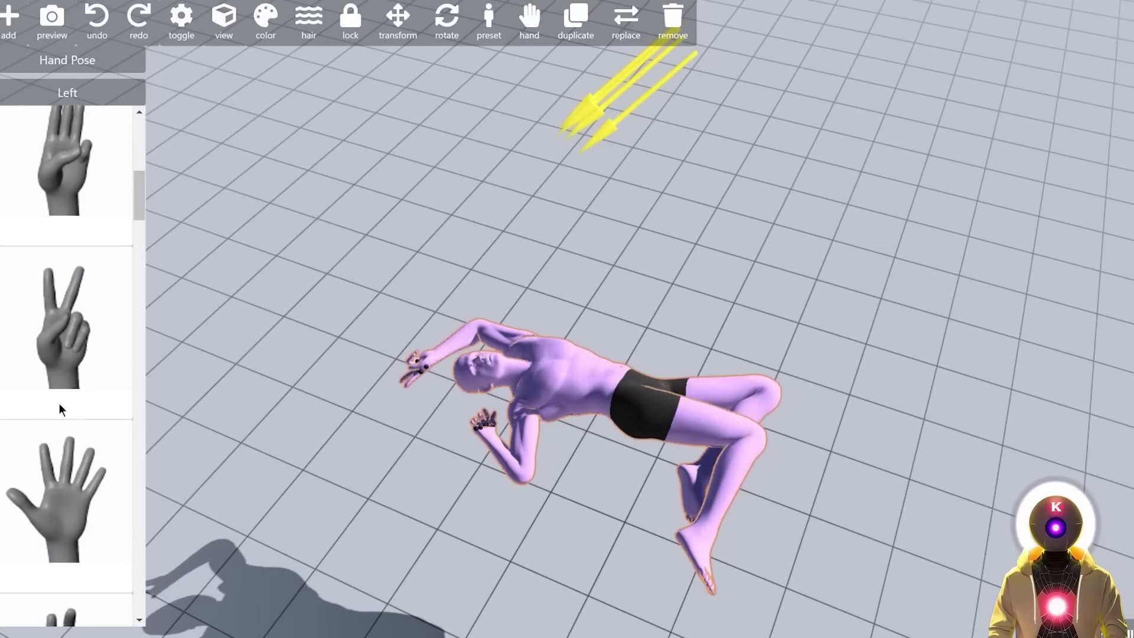
left_click(59, 399)
scroll(59, 399, "down", 3)
left_click(55, 435)
scroll(55, 433, "down", 3)
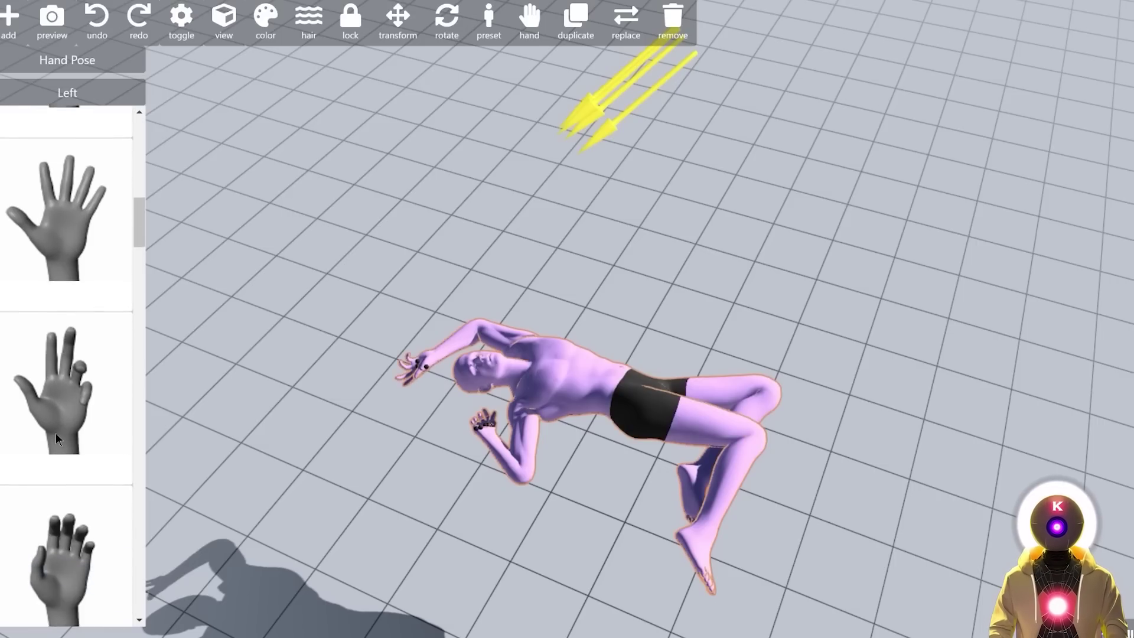
left_click(55, 430)
scroll(56, 431, "down", 3)
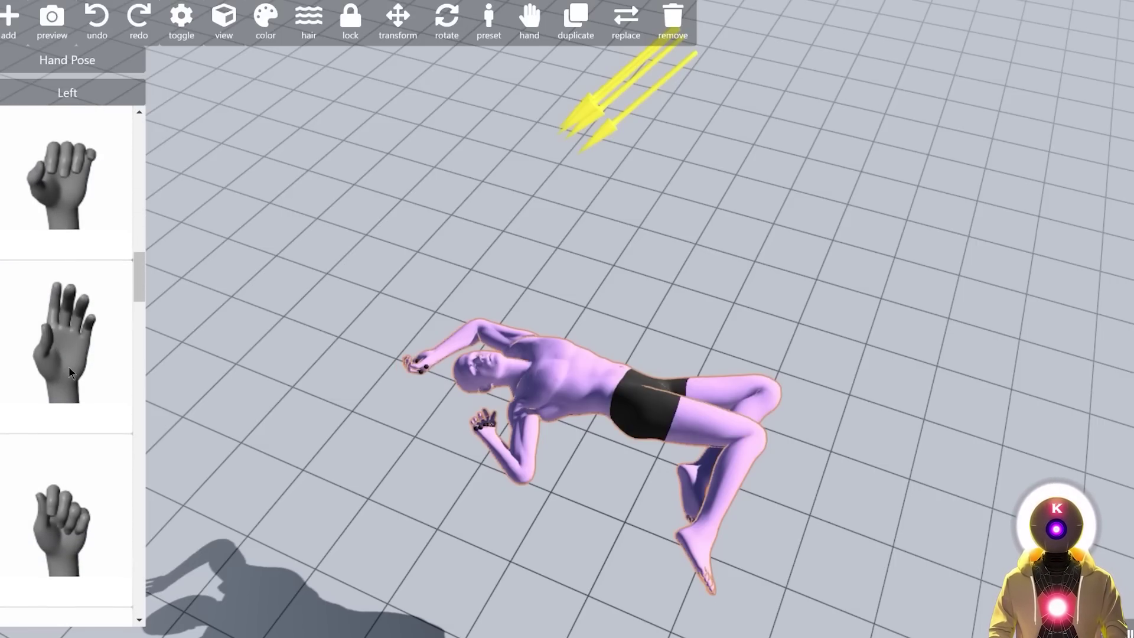
left_click(69, 366)
left_click(69, 483)
scroll(69, 483, "down", 3)
left_click(59, 473)
scroll(60, 473, "down", 3)
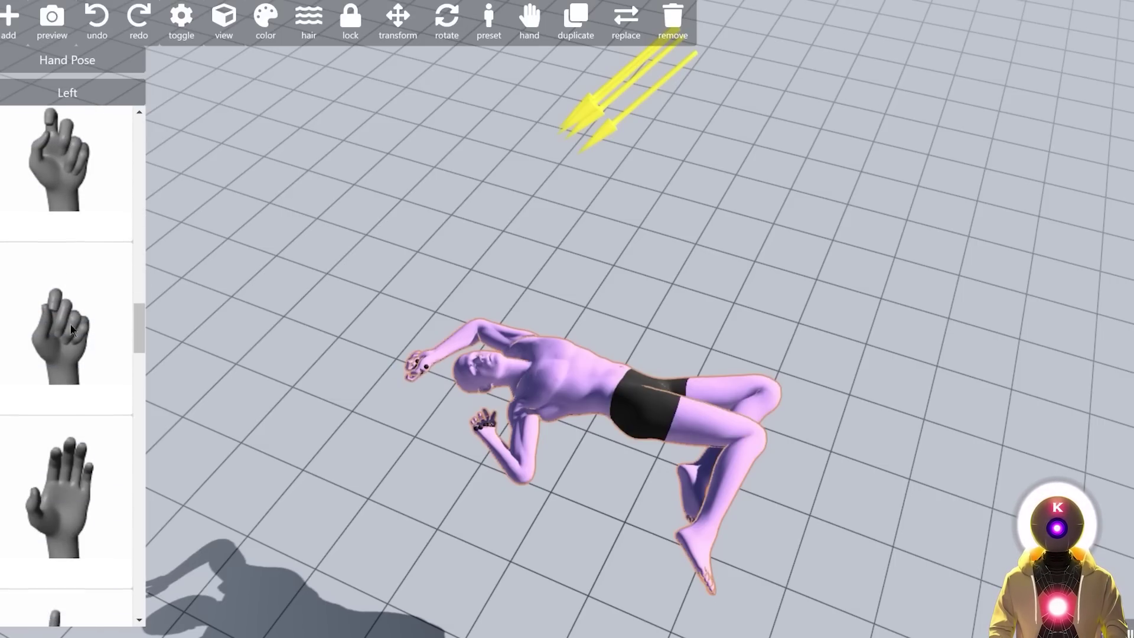
left_click(57, 465)
- Duplicate the lying figure and move the copy up and to the right
left_click(554, 90)
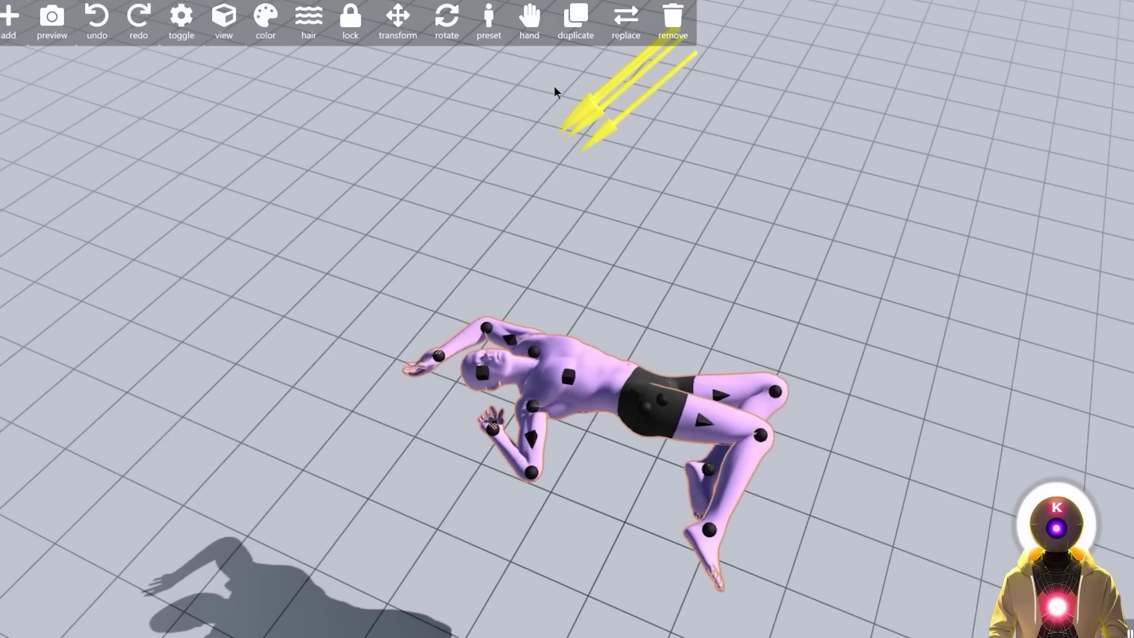
left_click(576, 21)
left_click_drag(610, 353, 741, 189)
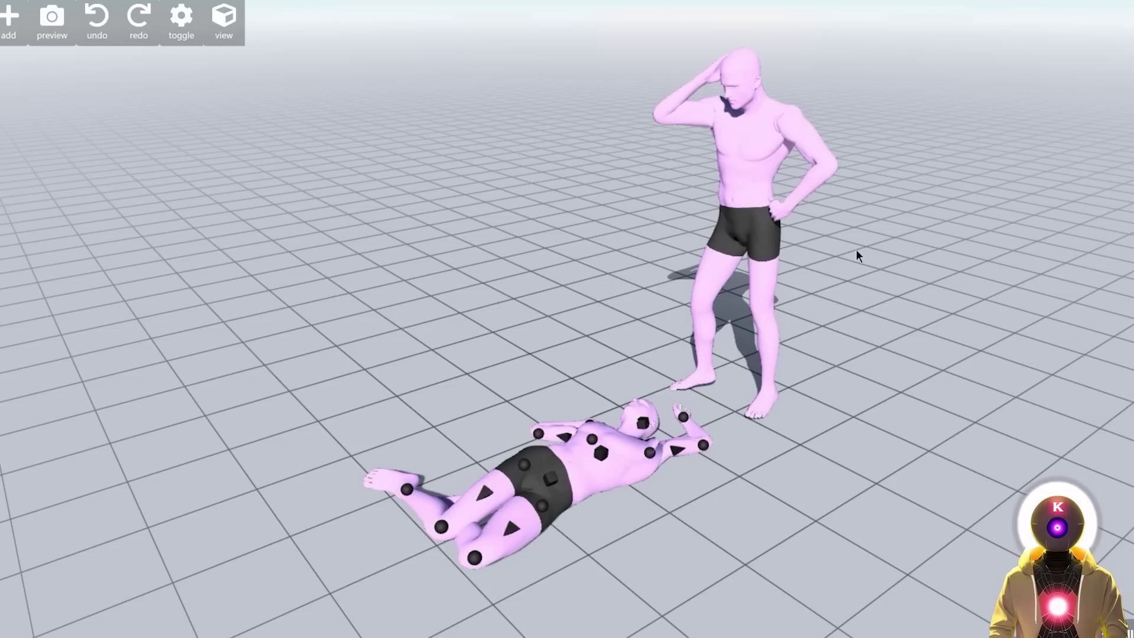
- Preview the 1:6 Anime Girl on the standing figure, keep the man, and delete the lying figure
left_click(762, 165)
left_click(626, 23)
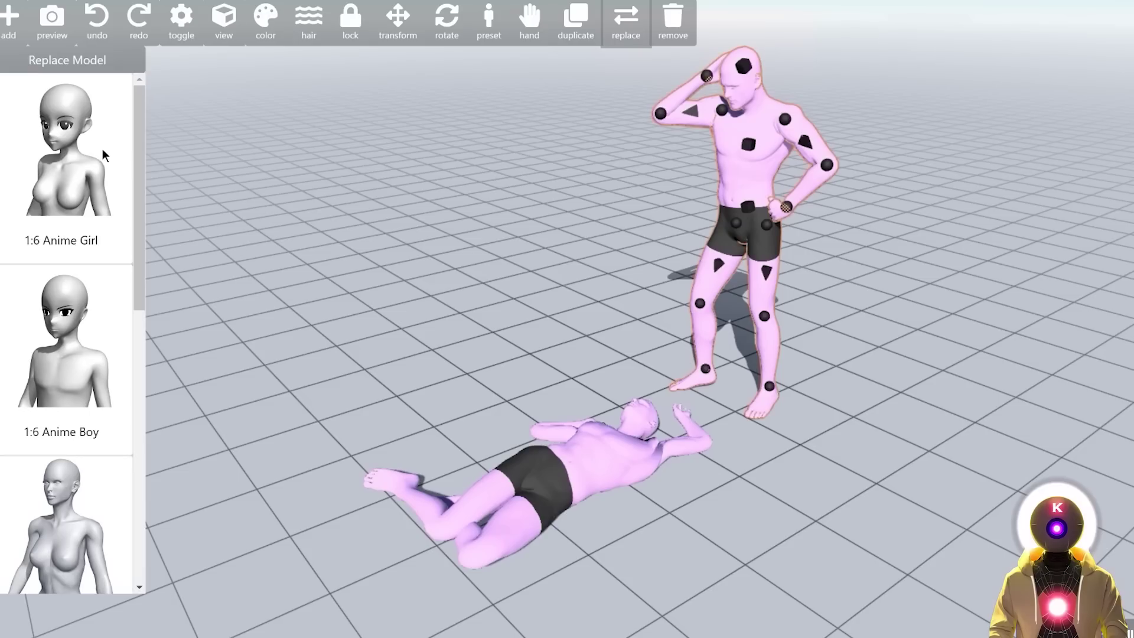
left_click(68, 154)
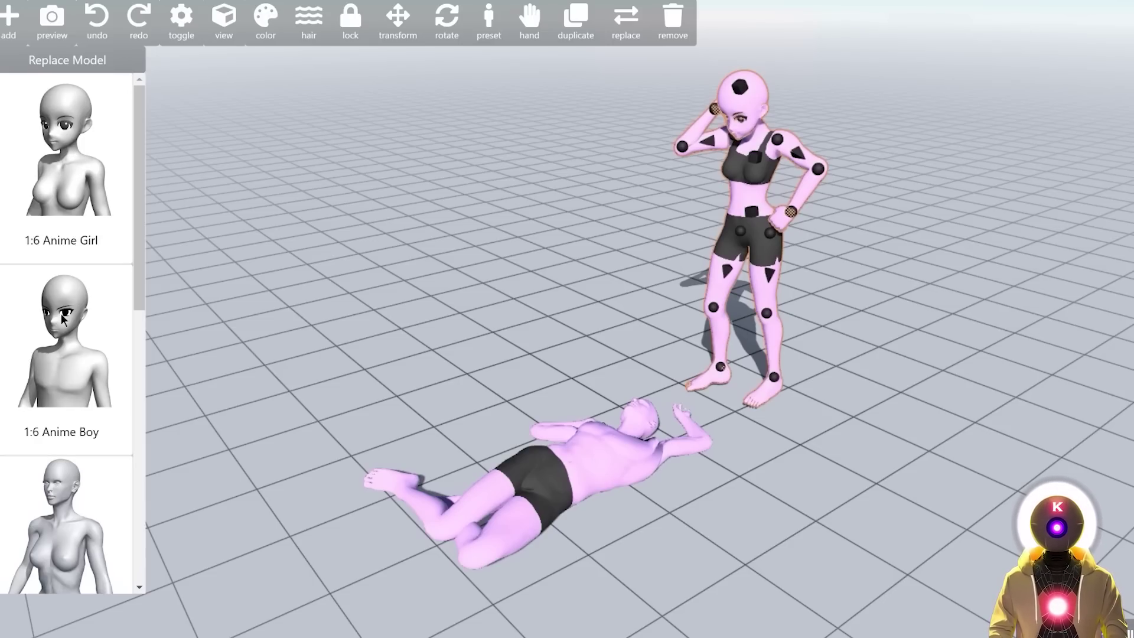
scroll(66, 305, "down", 6)
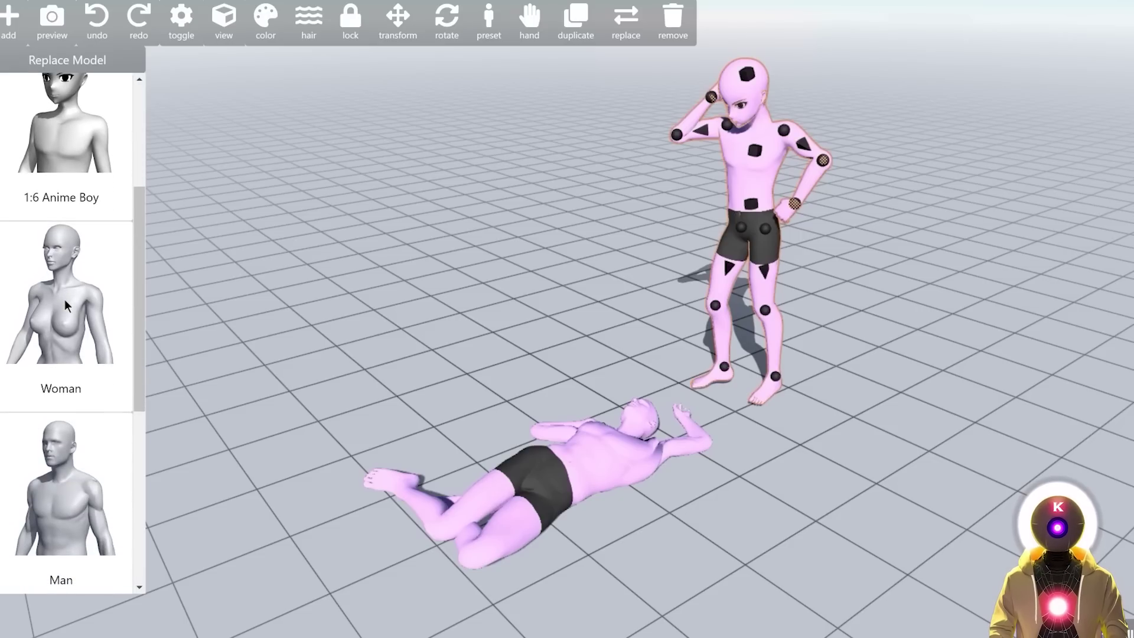
scroll(67, 302, "down", 2)
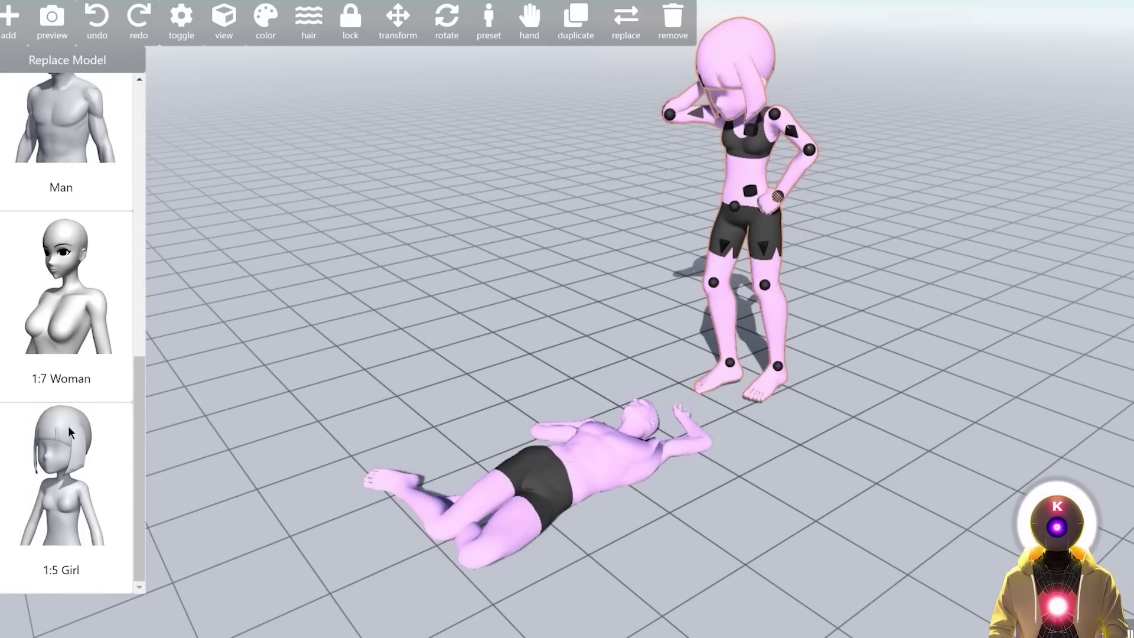
left_click(679, 431)
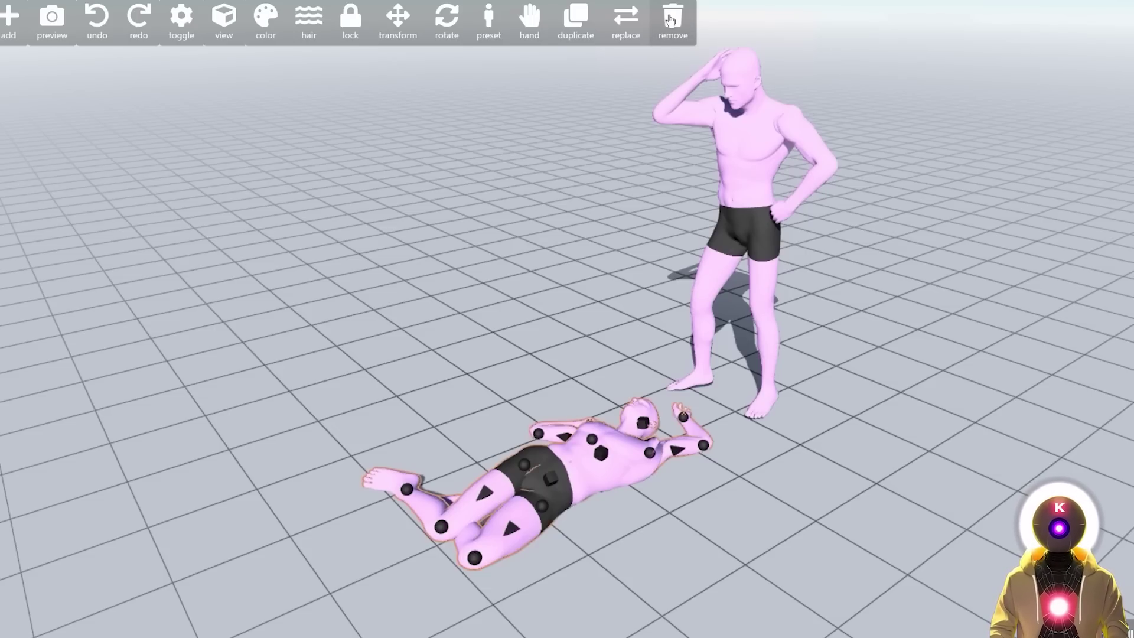
left_click(671, 20)
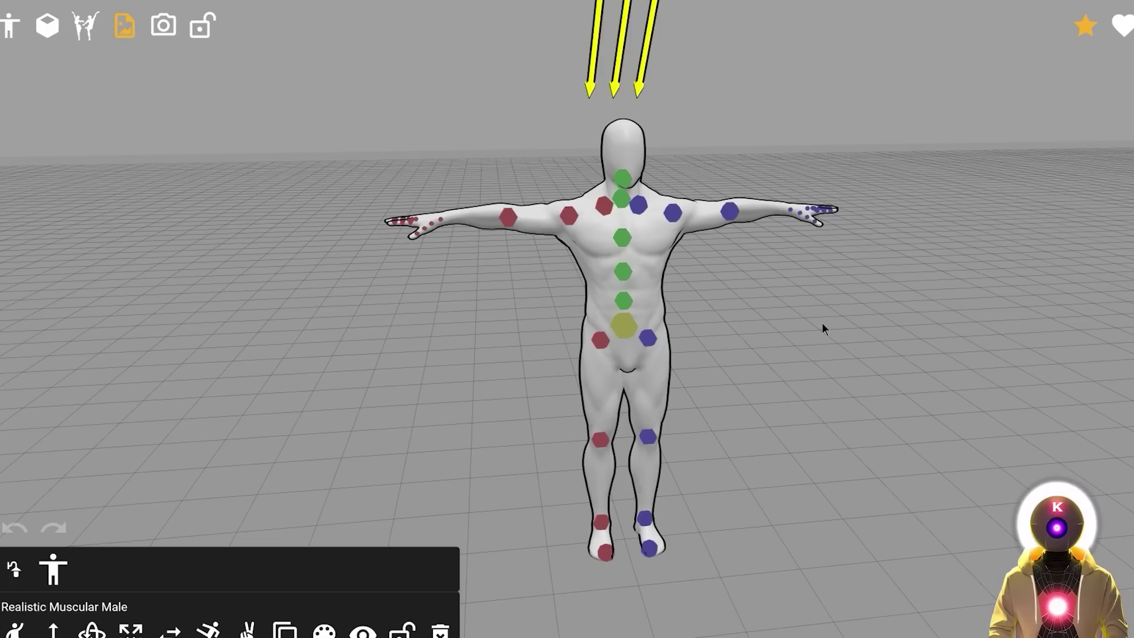
- Twist the left forearm and rotate the left shoulder to lower the arm beside the body
left_click(508, 214)
left_click_drag(512, 267, 514, 212)
left_click(569, 216)
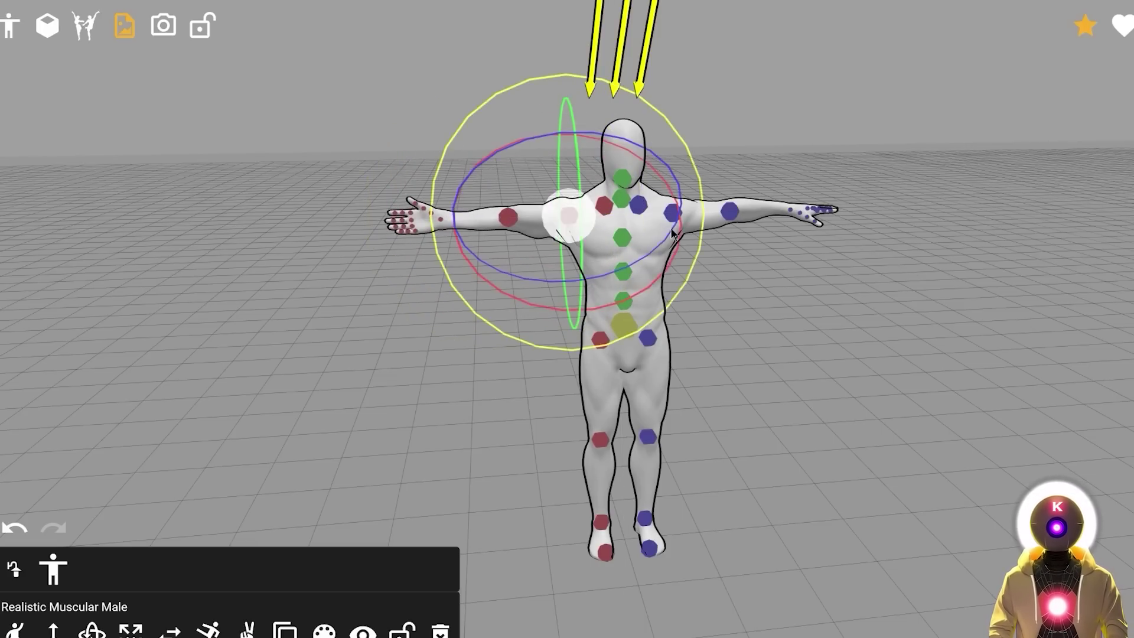
left_click_drag(697, 250, 726, 33)
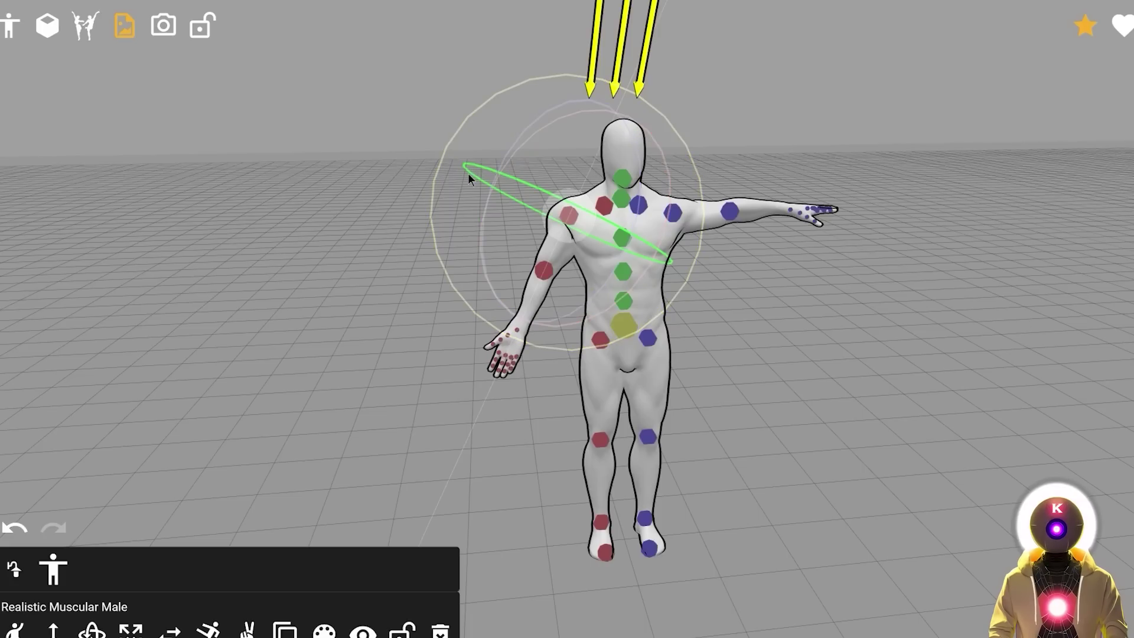
left_click_drag(468, 172, 482, 194)
left_click(697, 269)
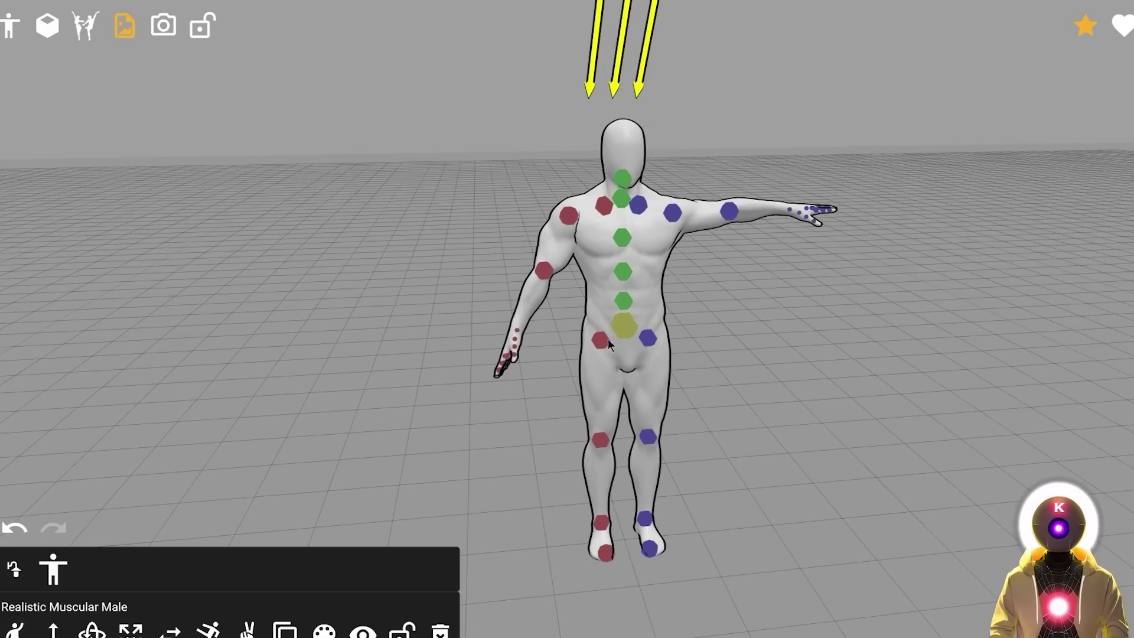
- Page through the animations library and the static pose thumbnails up to the kick and run poses
left_click(16, 630)
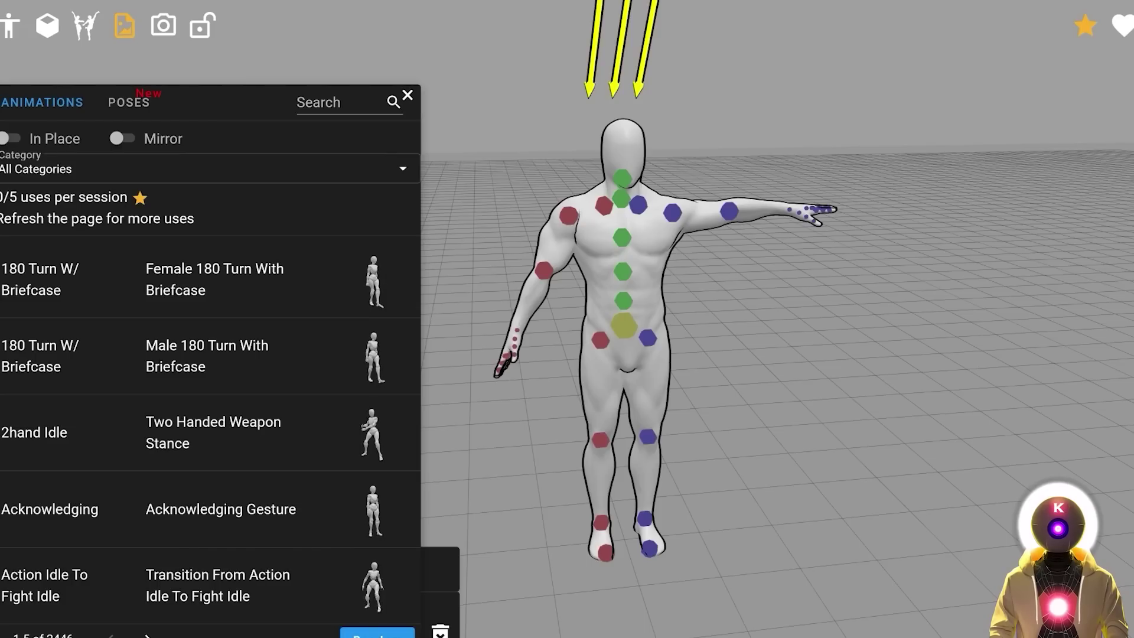
left_click(161, 635)
left_click(160, 635)
left_click(161, 635)
left_click(161, 635)
left_click(161, 635)
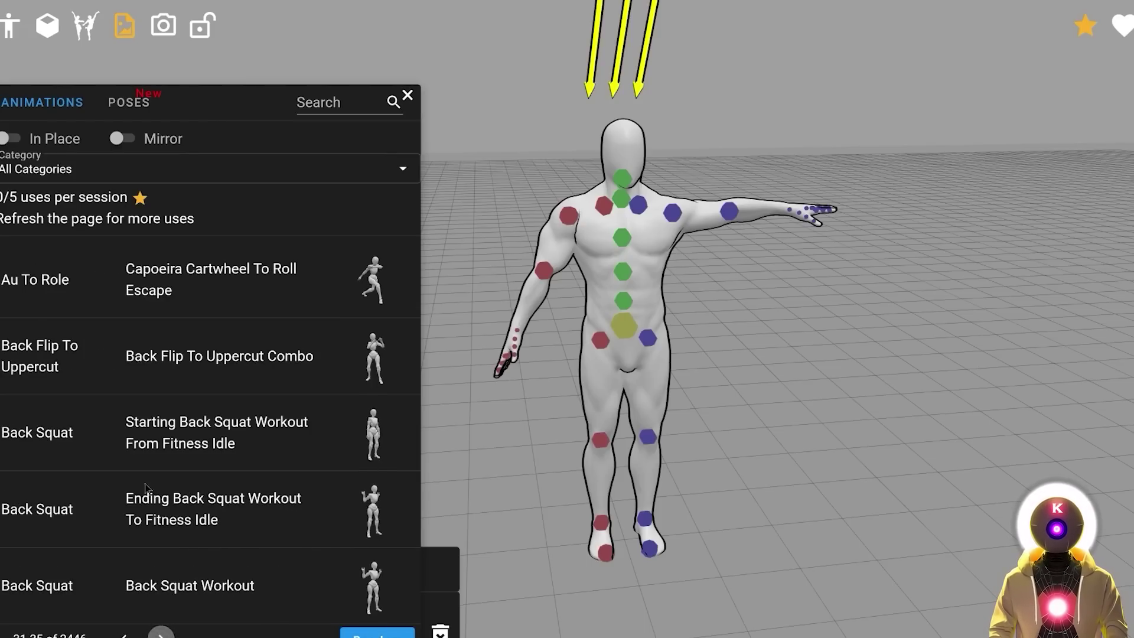
left_click(130, 103)
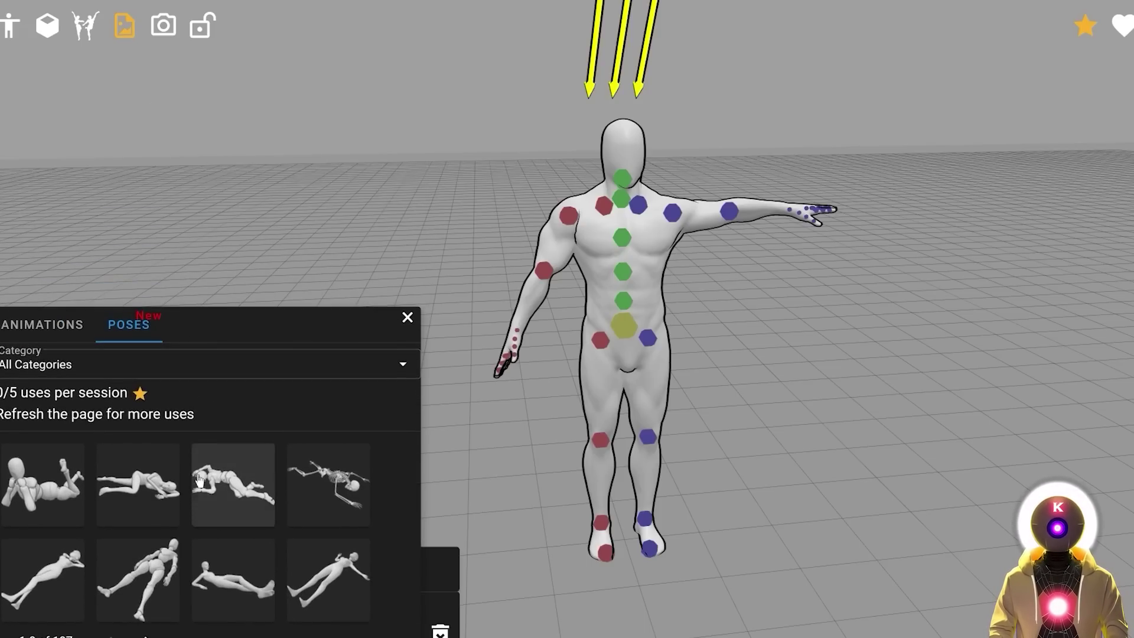
left_click(153, 635)
left_click(152, 635)
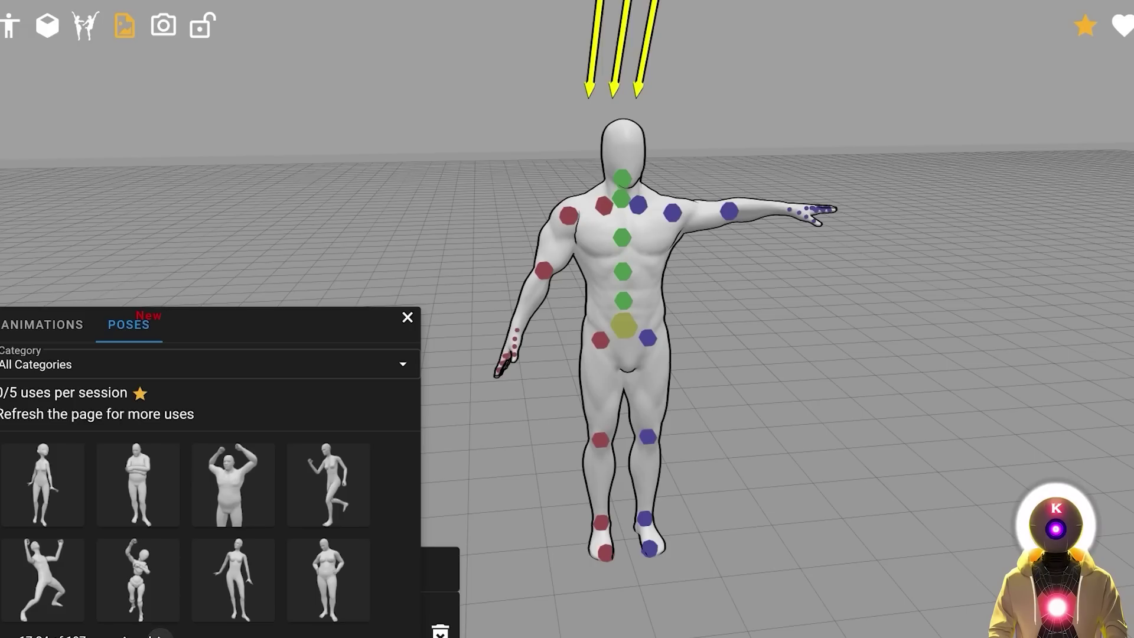
left_click(153, 635)
left_click(153, 635)
left_click(156, 635)
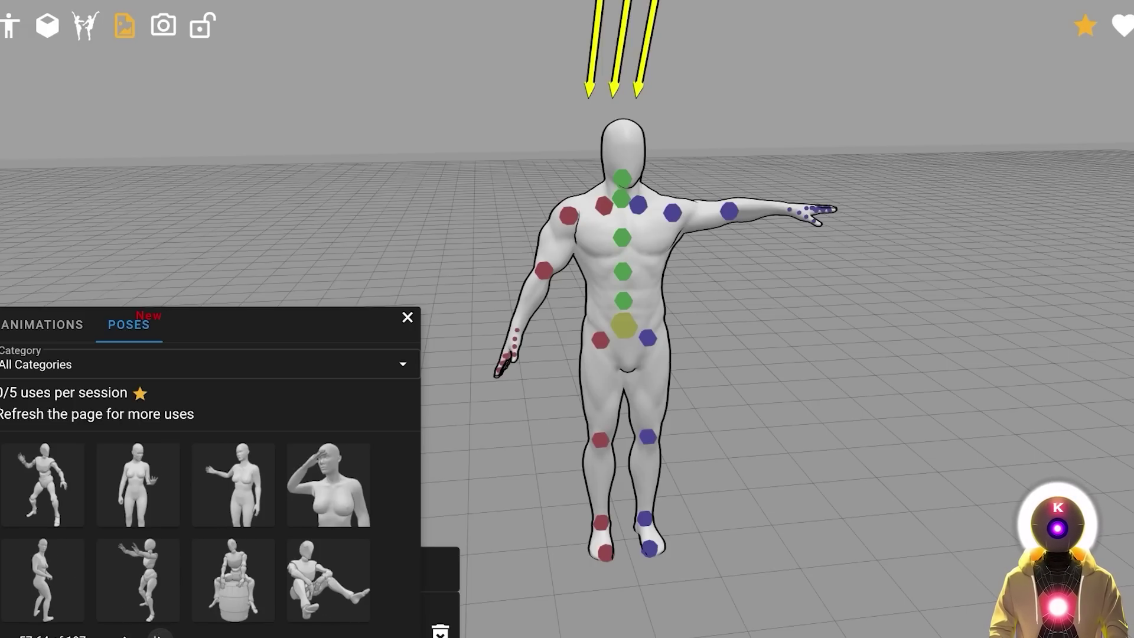
left_click(156, 635)
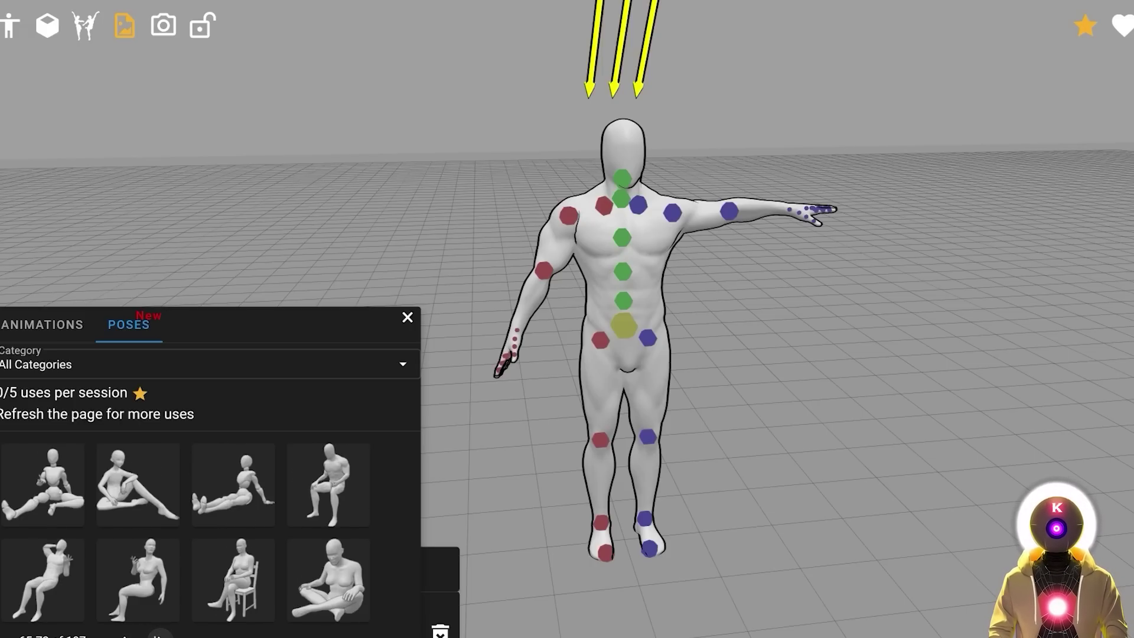
left_click(156, 635)
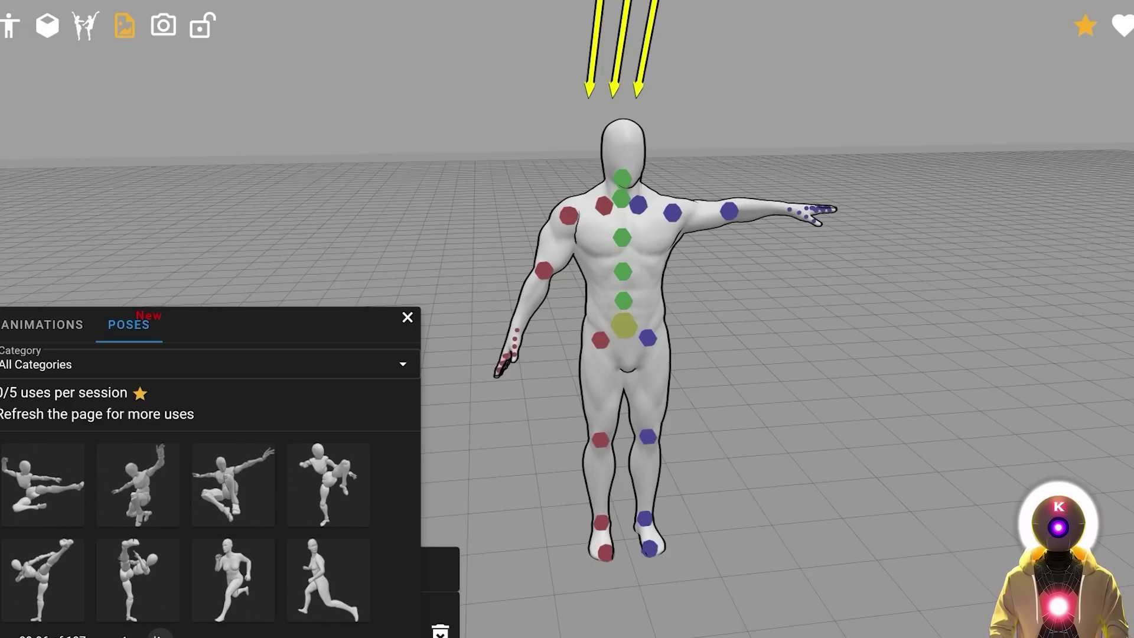
- Apply the Capoeira Cartwheel To Roll Escape animation, then the Back Flip To Uppercut Combo
left_click(41, 325)
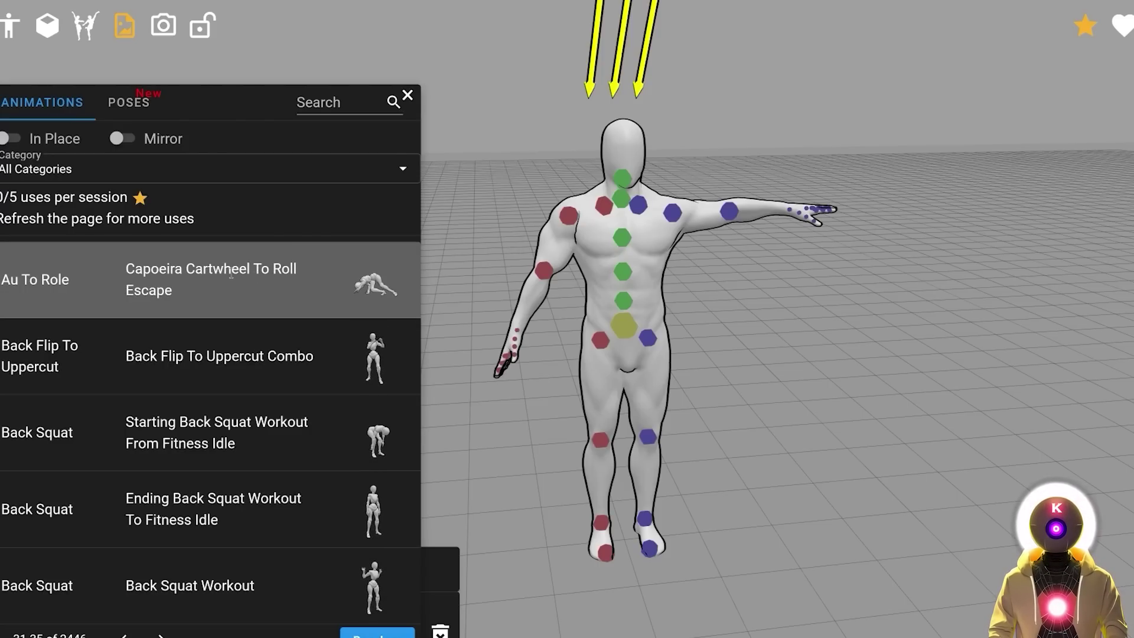
left_click(246, 279)
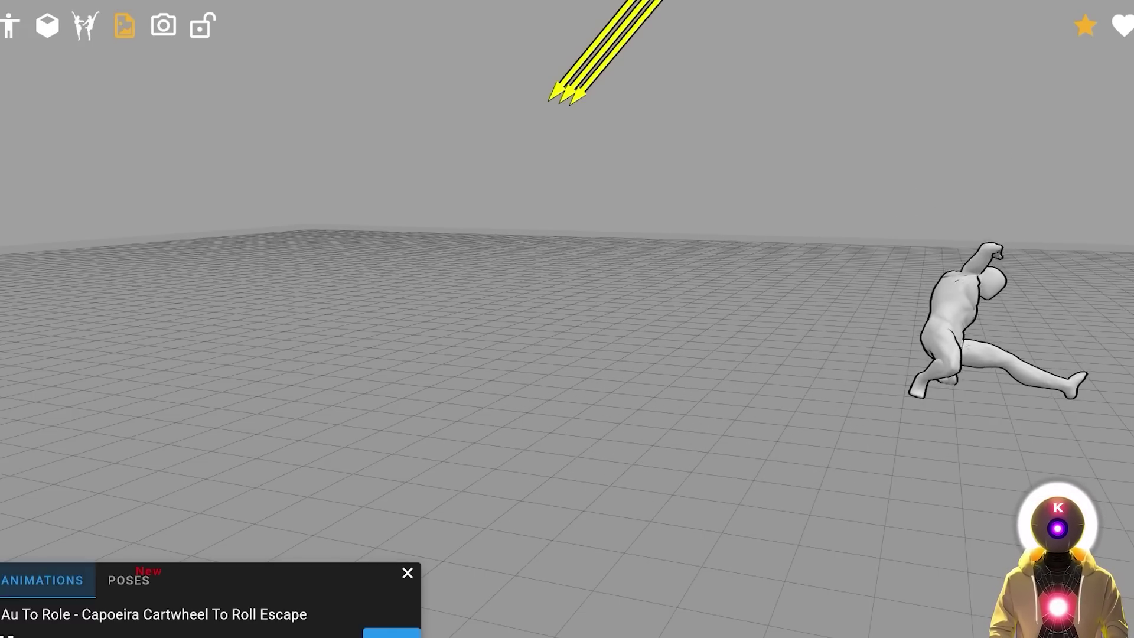
left_click_drag(928, 487, 1019, 349)
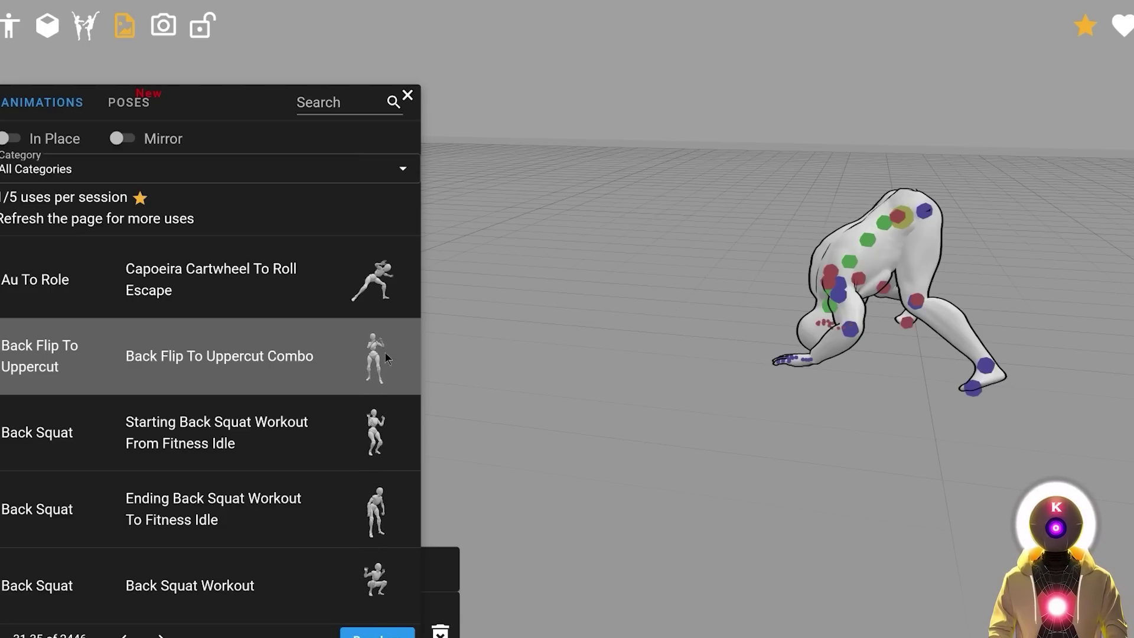
left_click(381, 354)
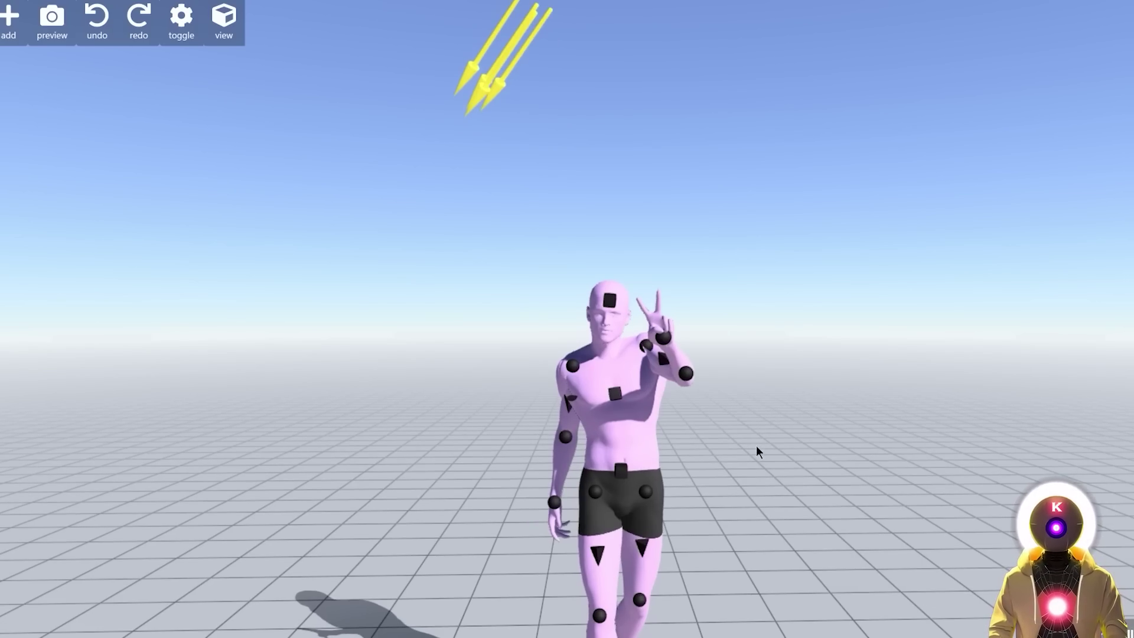
left_click_drag(763, 445, 762, 479)
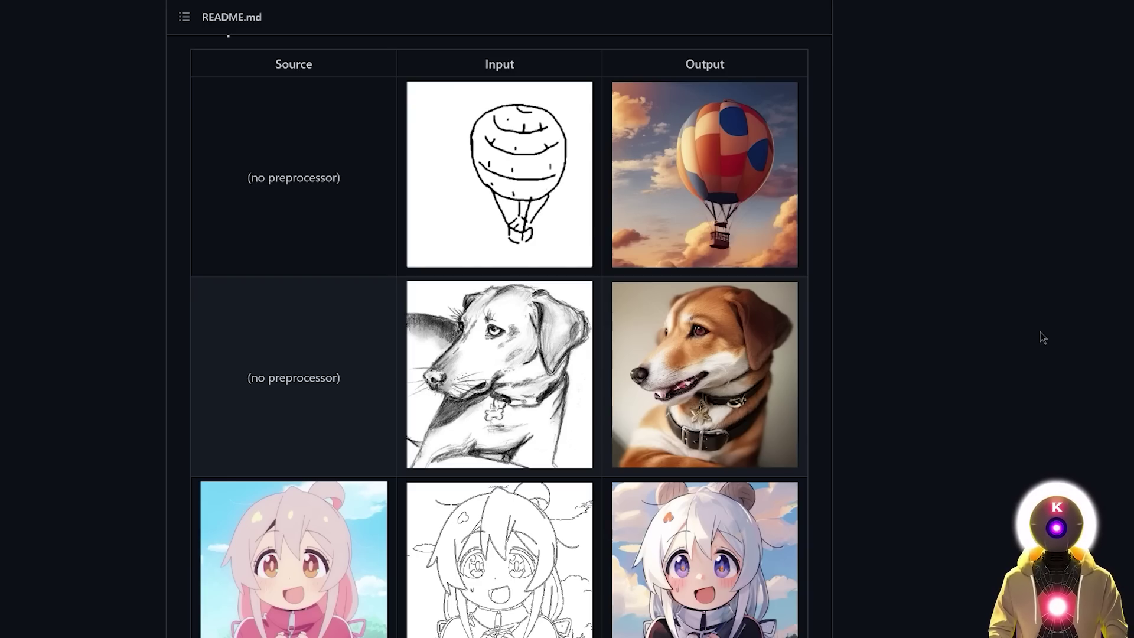
- Scroll the README down to the openpose, depth and normal-map example rows
scroll(1042, 337, "down", 13)
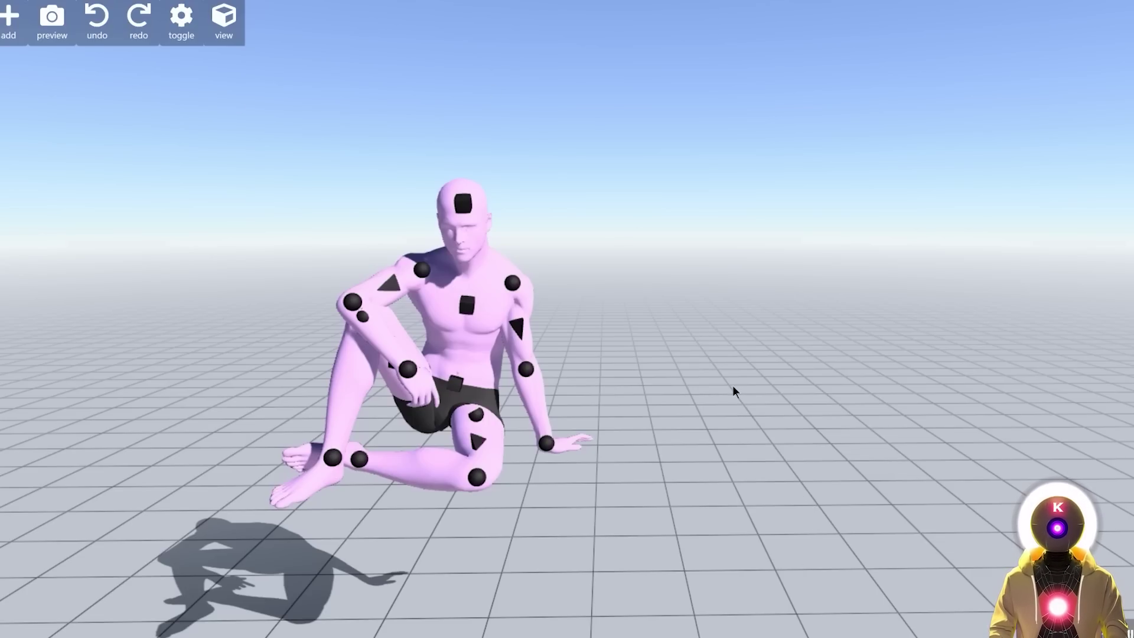
- Orbit and zoom around the seated figure, hide Ground GuideLines, and switch to the marker-free preview
left_click_drag(732, 385, 715, 305)
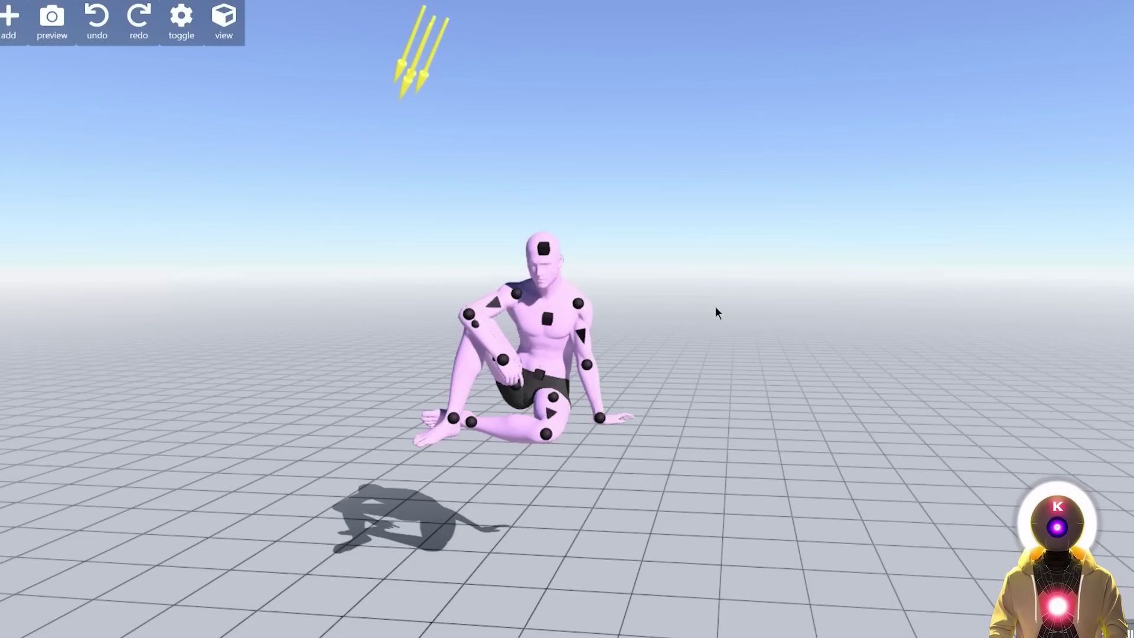
left_click_drag(715, 306, 577, 331)
scroll(810, 285, "up", 5)
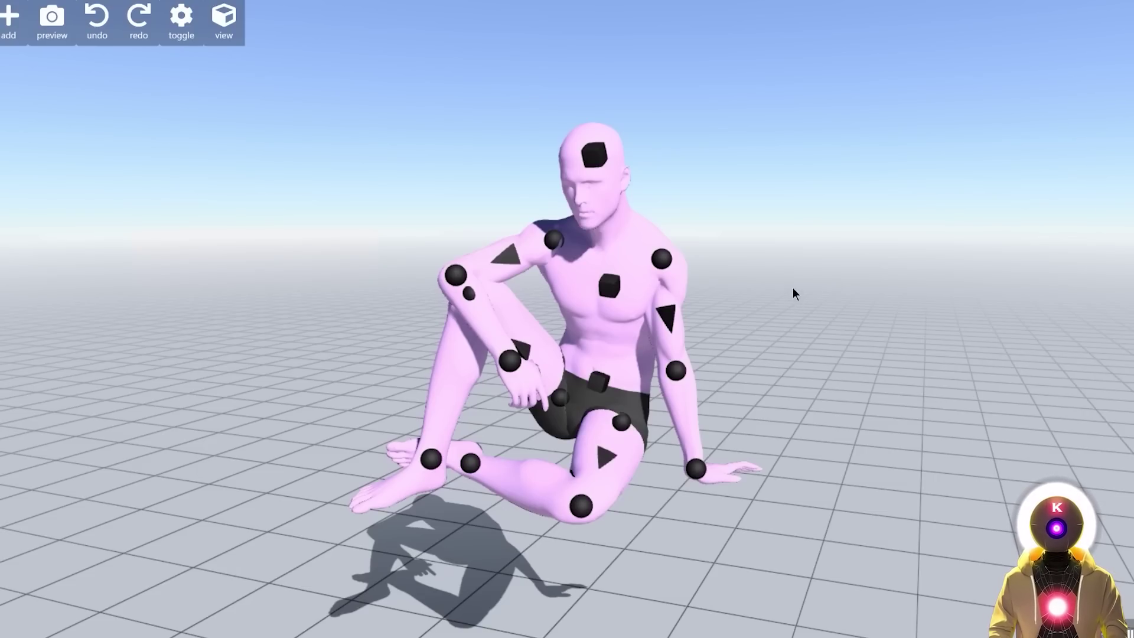
left_click(189, 40)
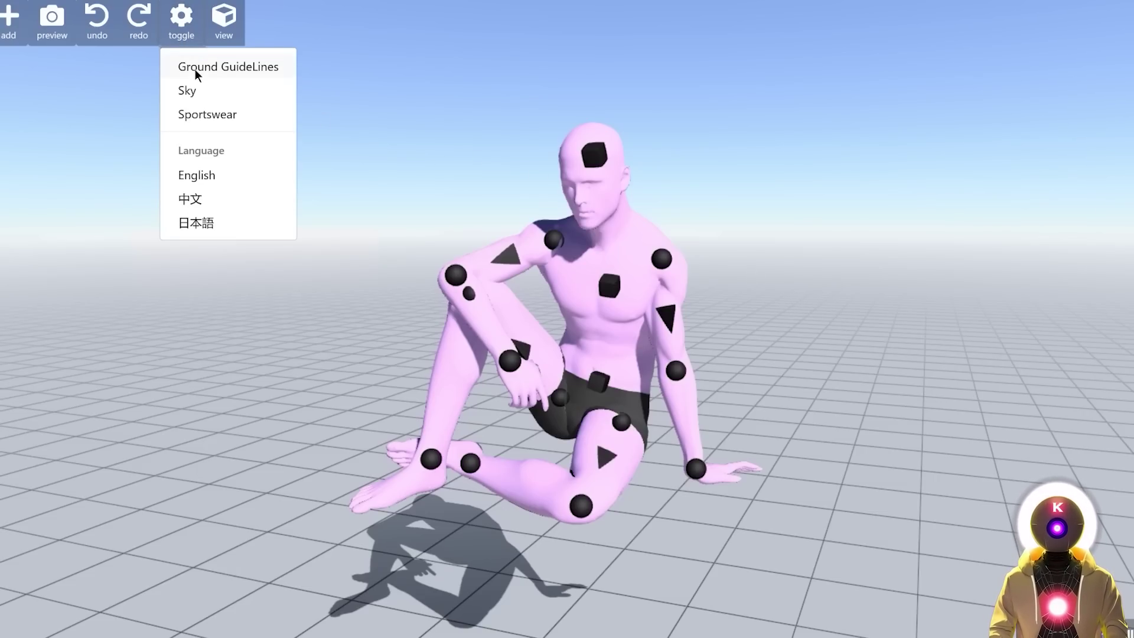
left_click(195, 69)
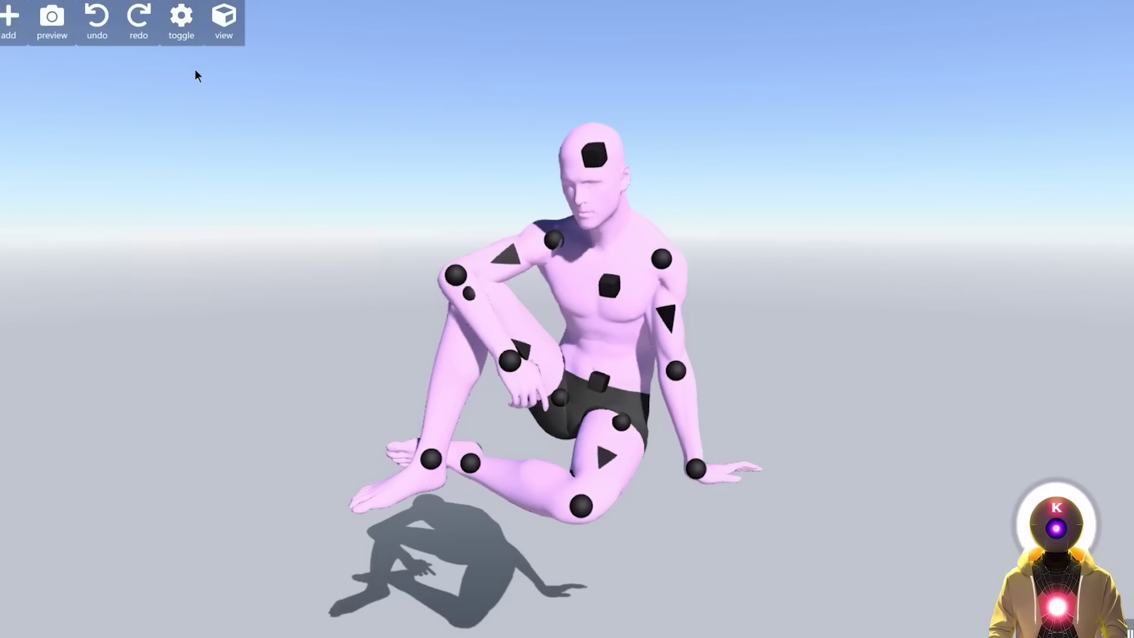
left_click(52, 24)
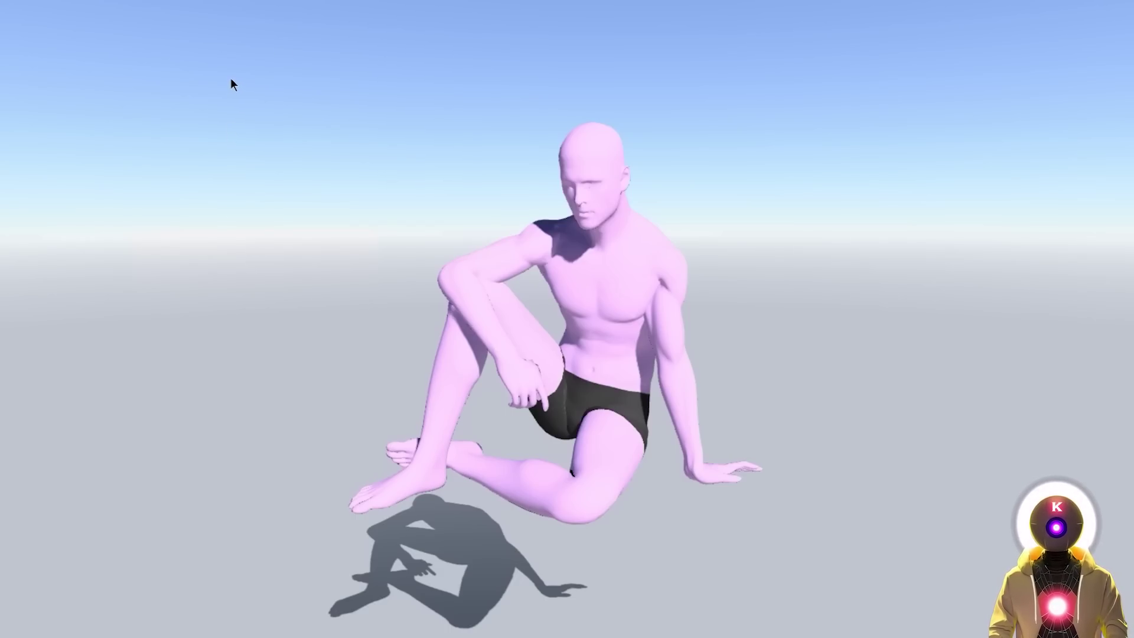
- Screenshot the figure region, save it, then crop it to Square in Photos and save
key("Print")
left_click_drag(216, 37, 905, 599)
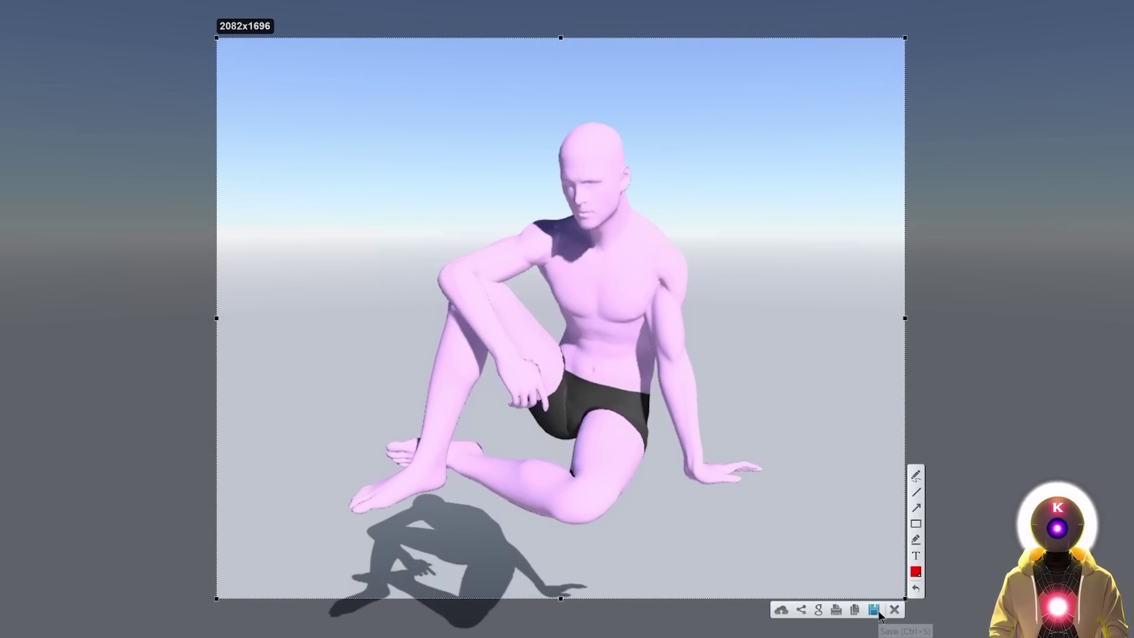
left_click(875, 609)
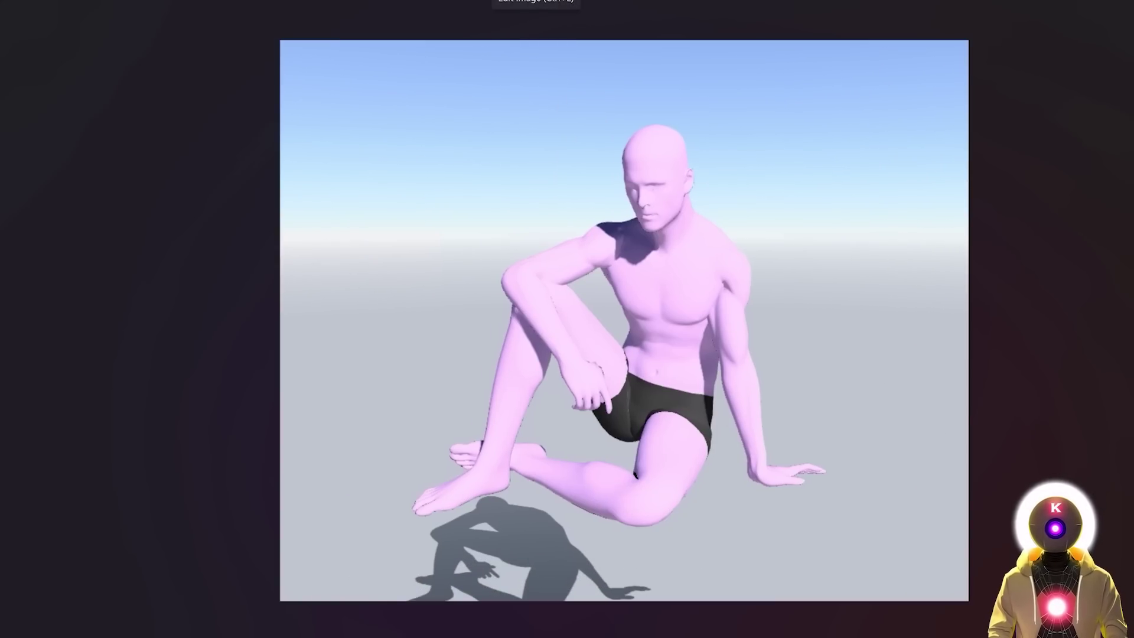
key("ctrl+e")
left_click(624, 582)
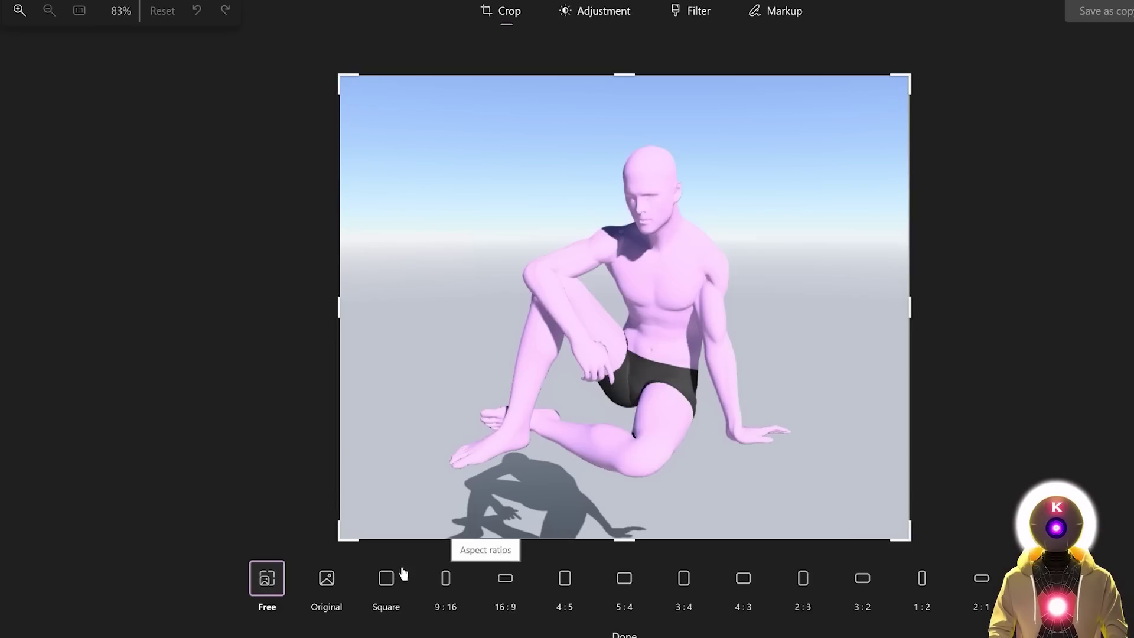
left_click(385, 582)
scroll(425, 106, "up", 2)
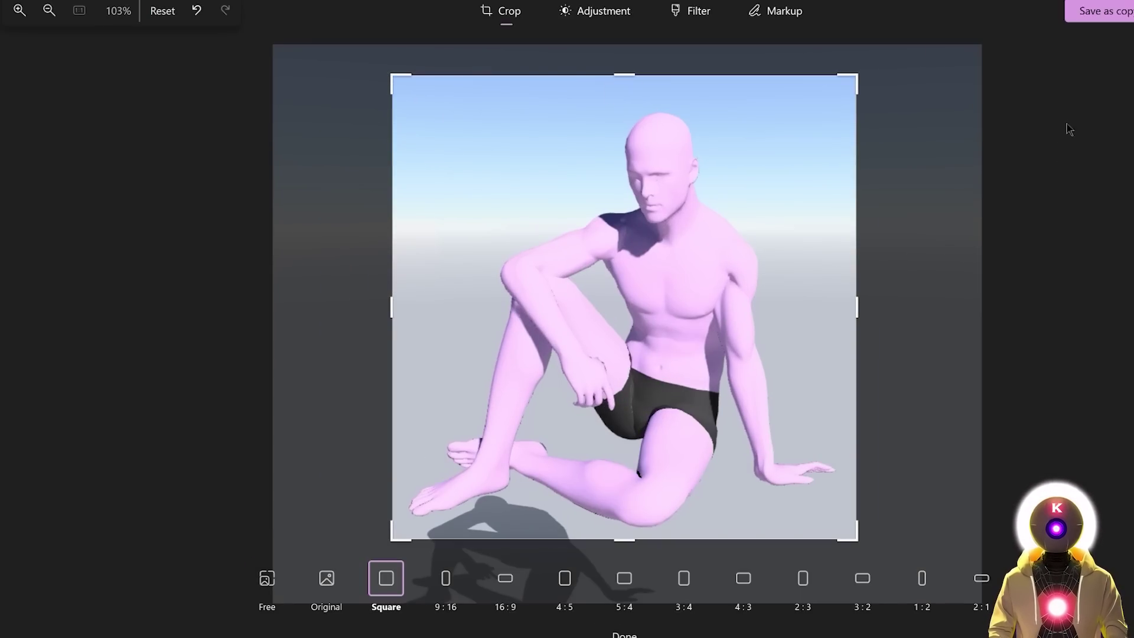
left_click(1115, 40)
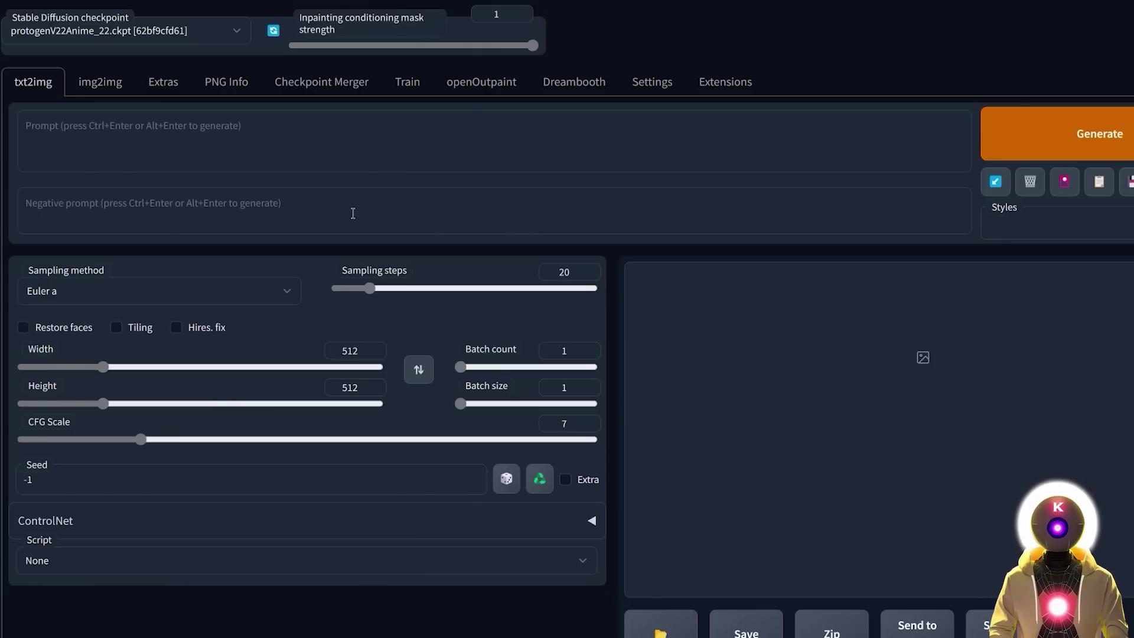
- In img2img, enable ControlNet with the openpose preprocessor, control_sd15_openpose model and Just Resize
left_click(102, 86)
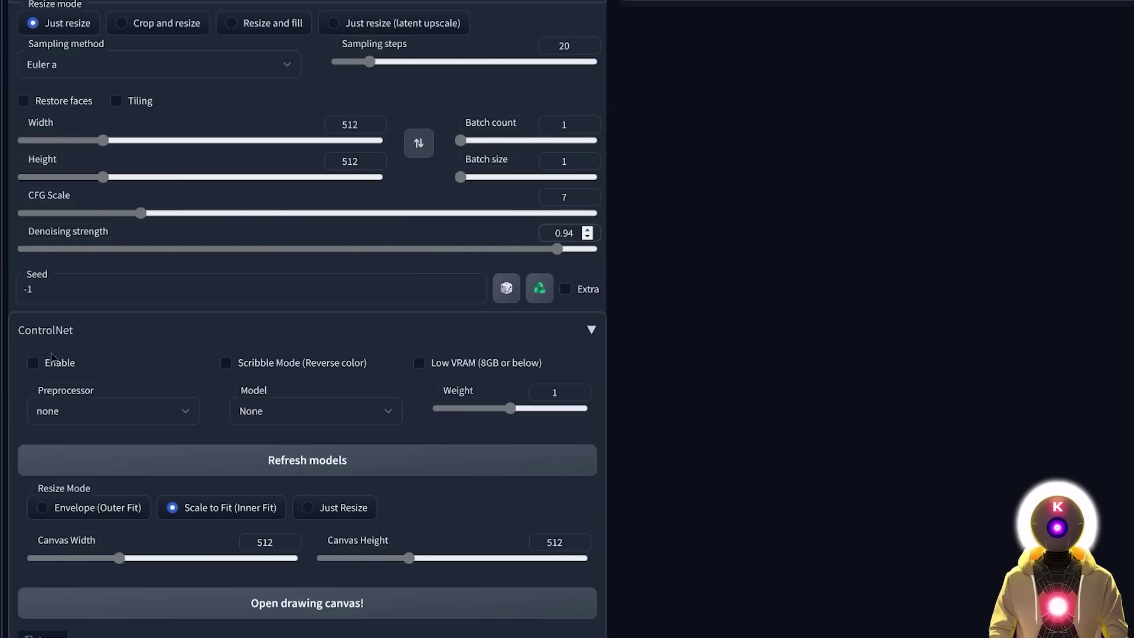
left_click(34, 364)
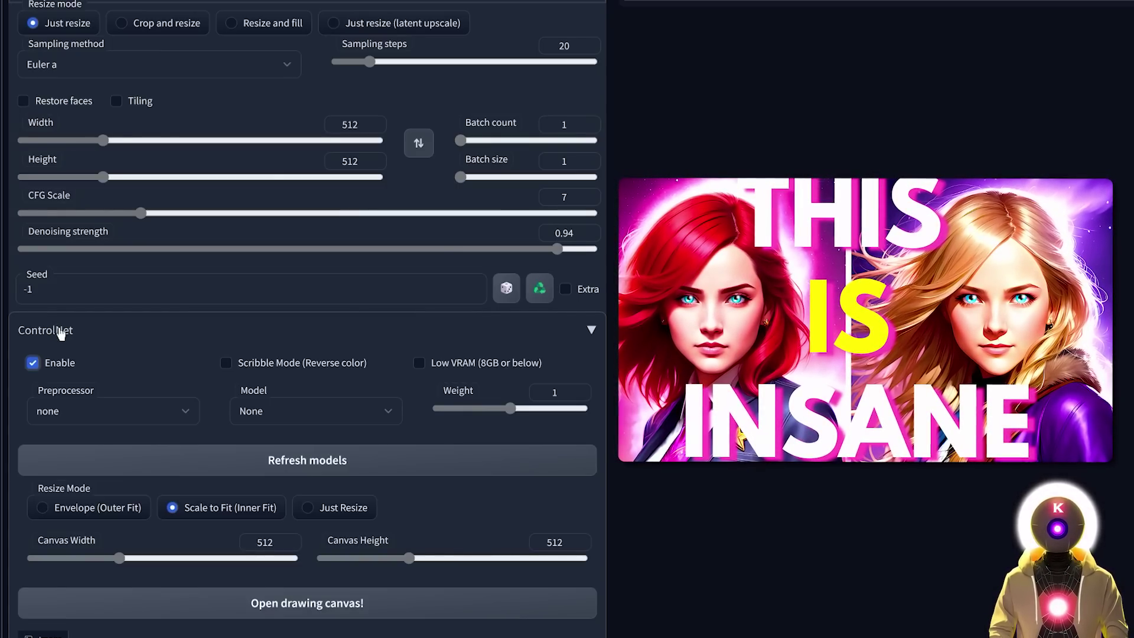
left_click(146, 420)
left_click(92, 499)
left_click(313, 411)
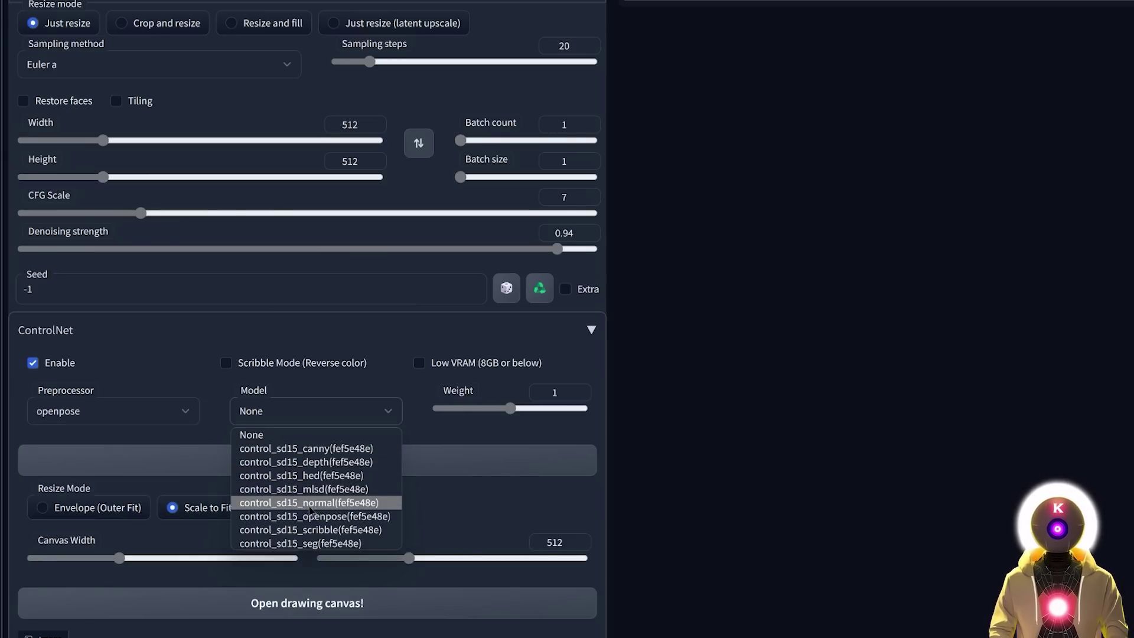
left_click(311, 516)
left_click(311, 512)
scroll(331, 260, "down", 5)
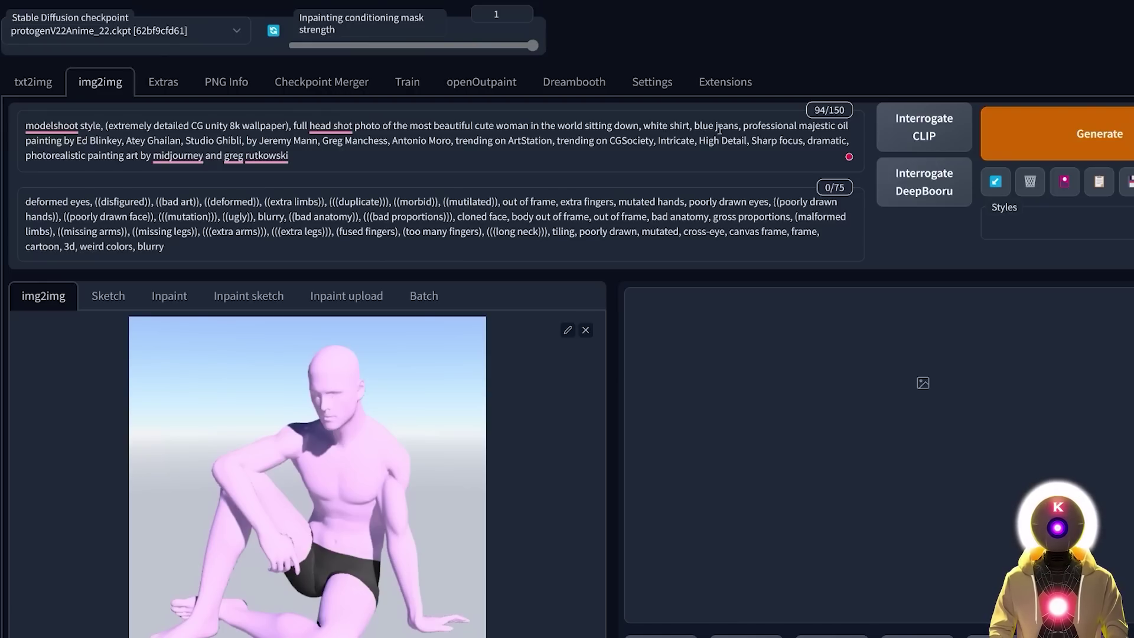
- Generate the seated woman in white shirt and jeans, and compare her with the openpose skeleton
left_click(1075, 151)
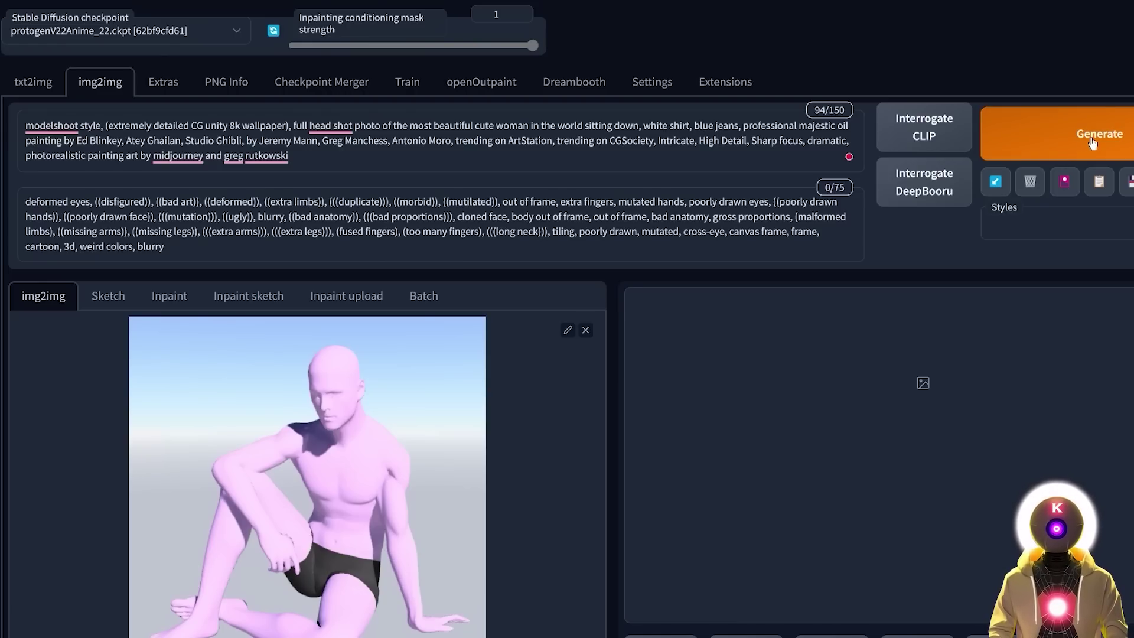
left_click(703, 372)
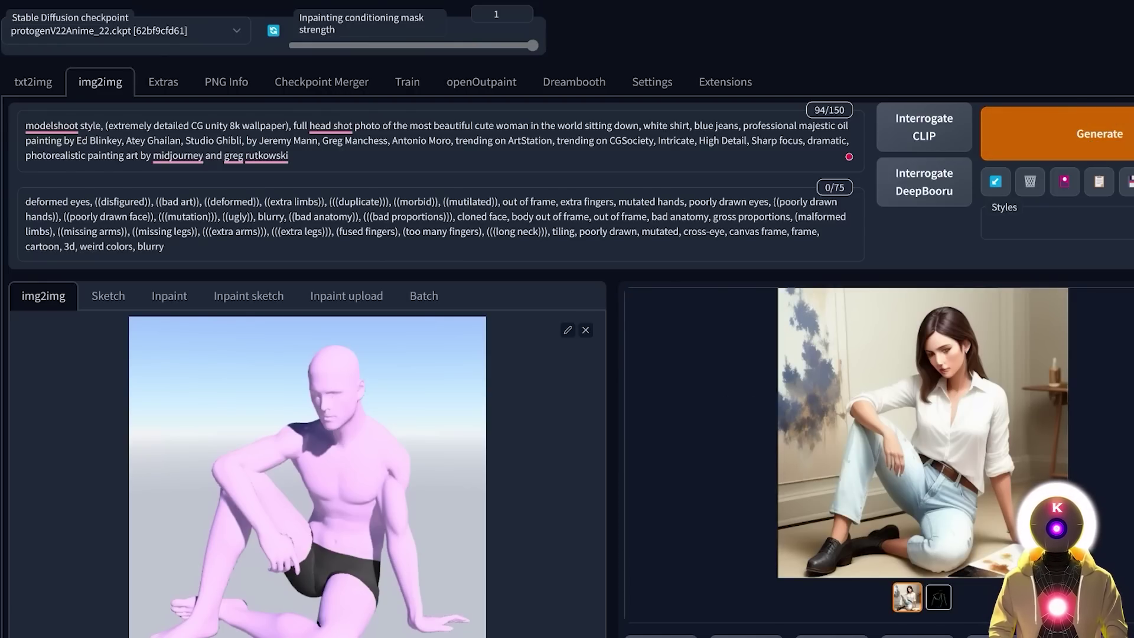
left_click(938, 598)
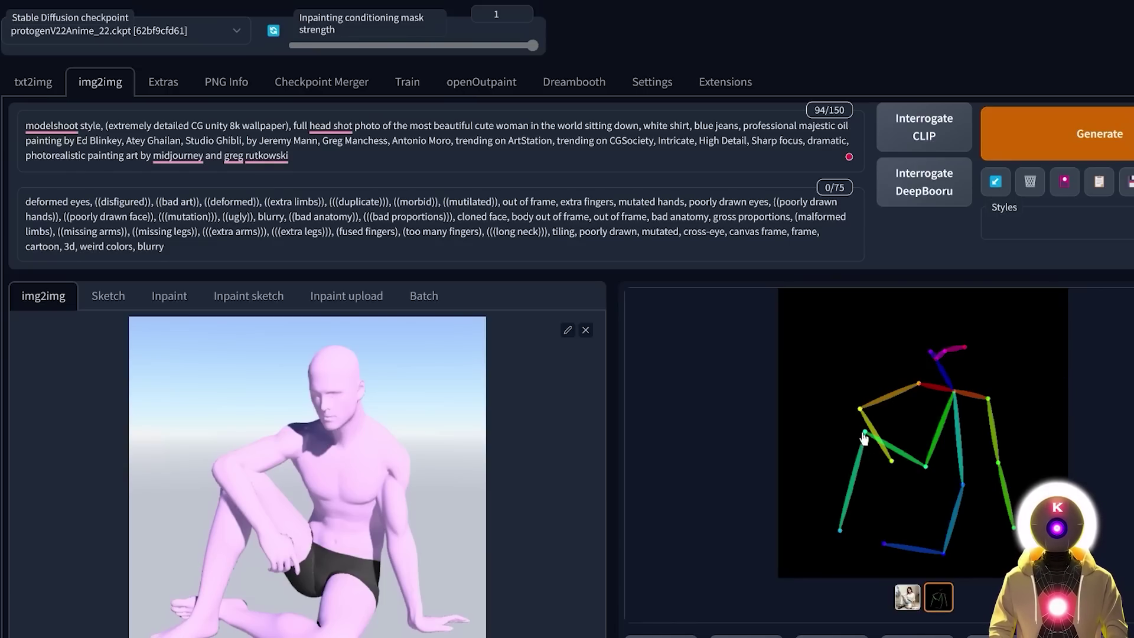
left_click(908, 600)
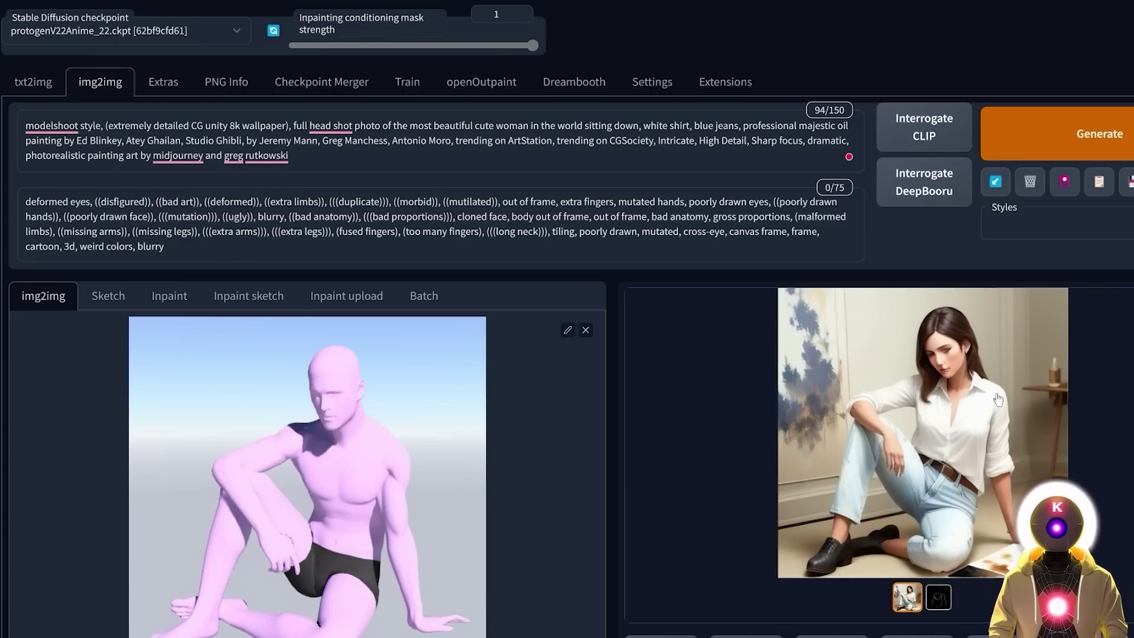
- Send the woman to inpaint and regenerate only the masked face at 768×768, denoising 0.2
scroll(1002, 536, "down", 2)
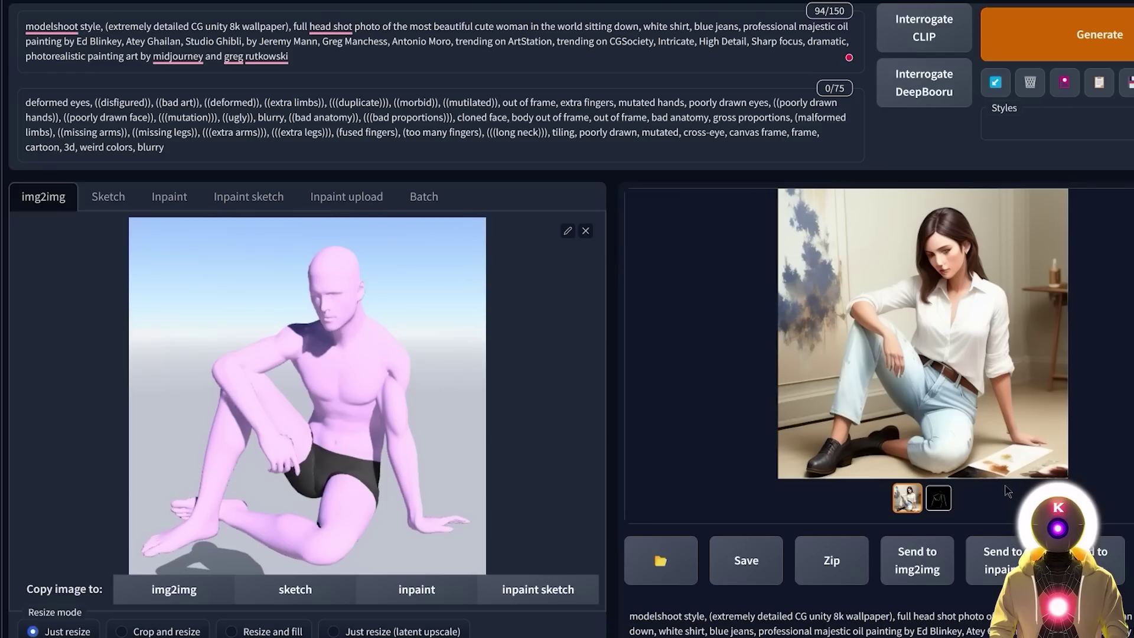
left_click(1002, 541)
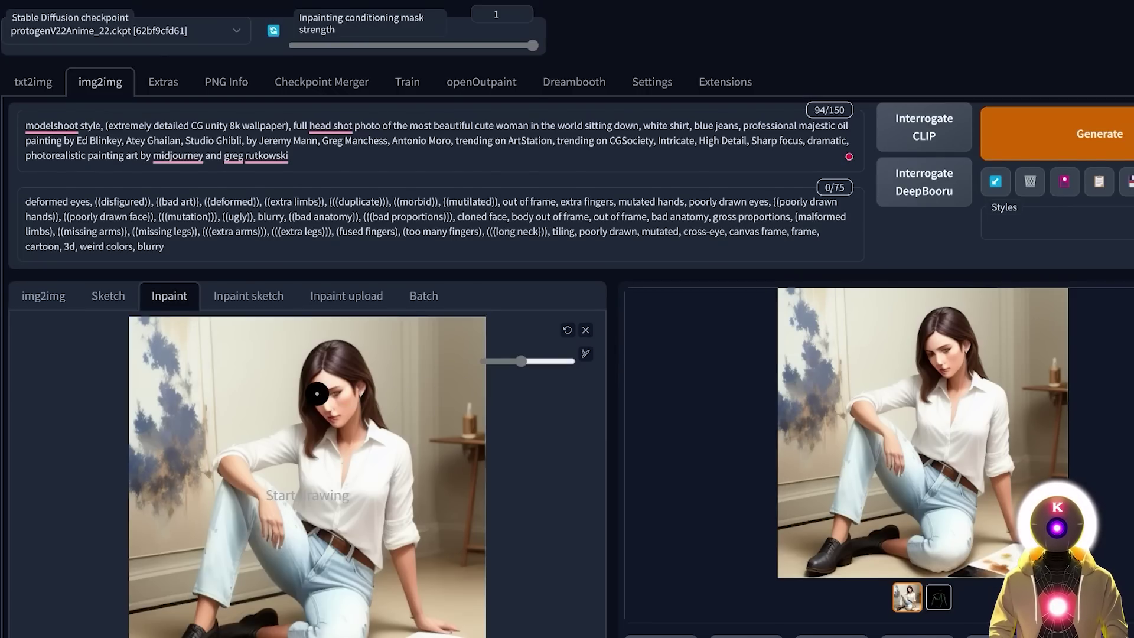
scroll(329, 415, "down", 10)
left_click(170, 409)
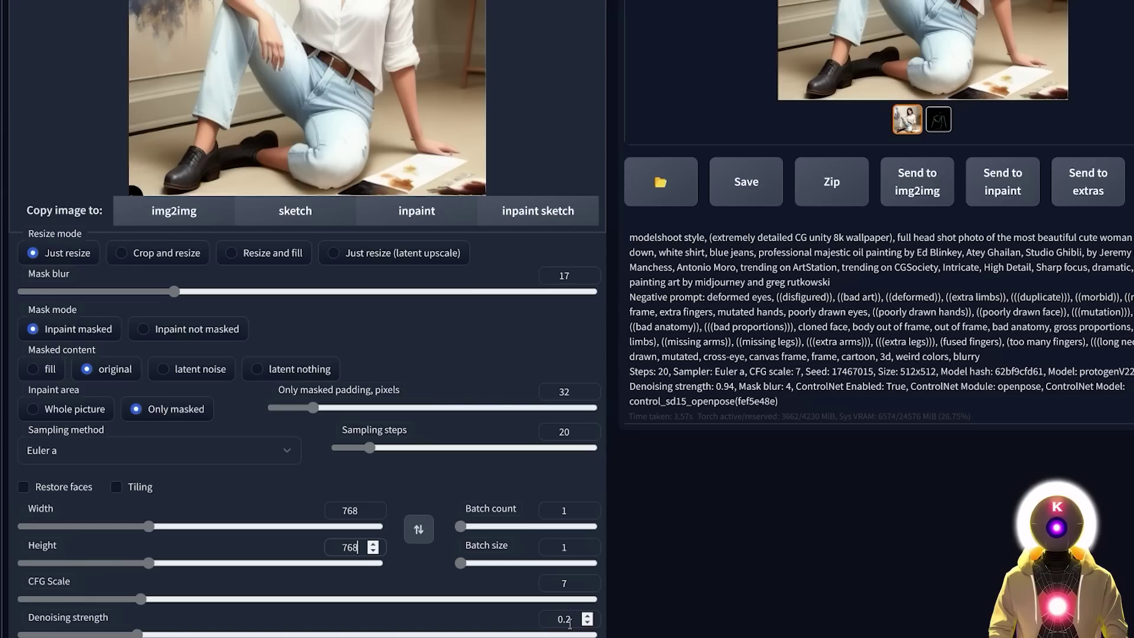
scroll(574, 619, "up", 10)
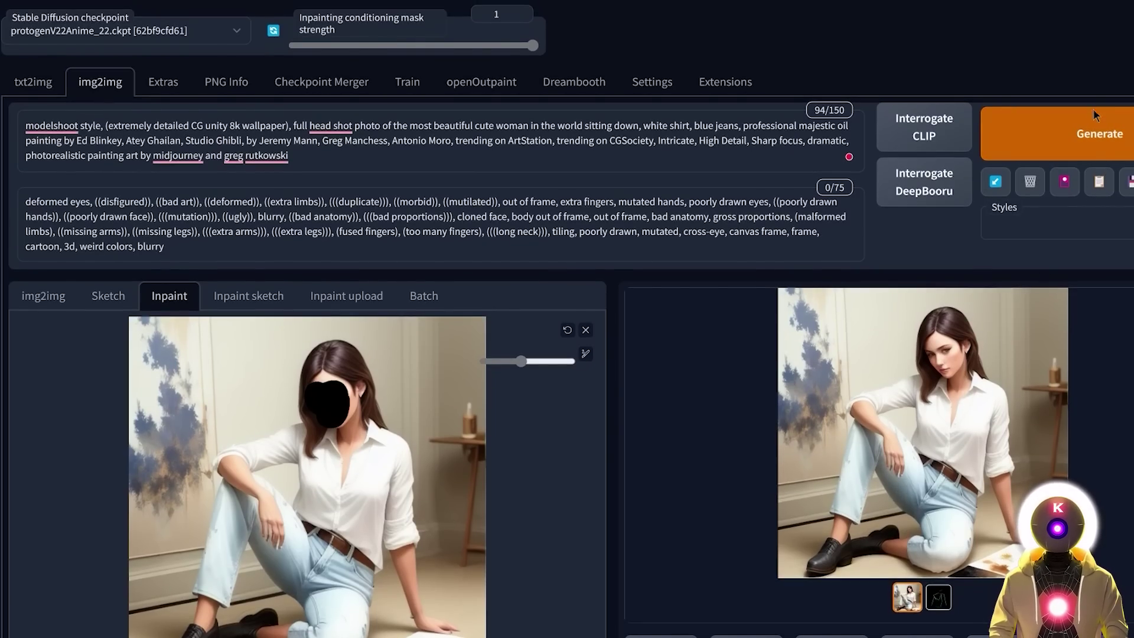
left_click(1006, 340)
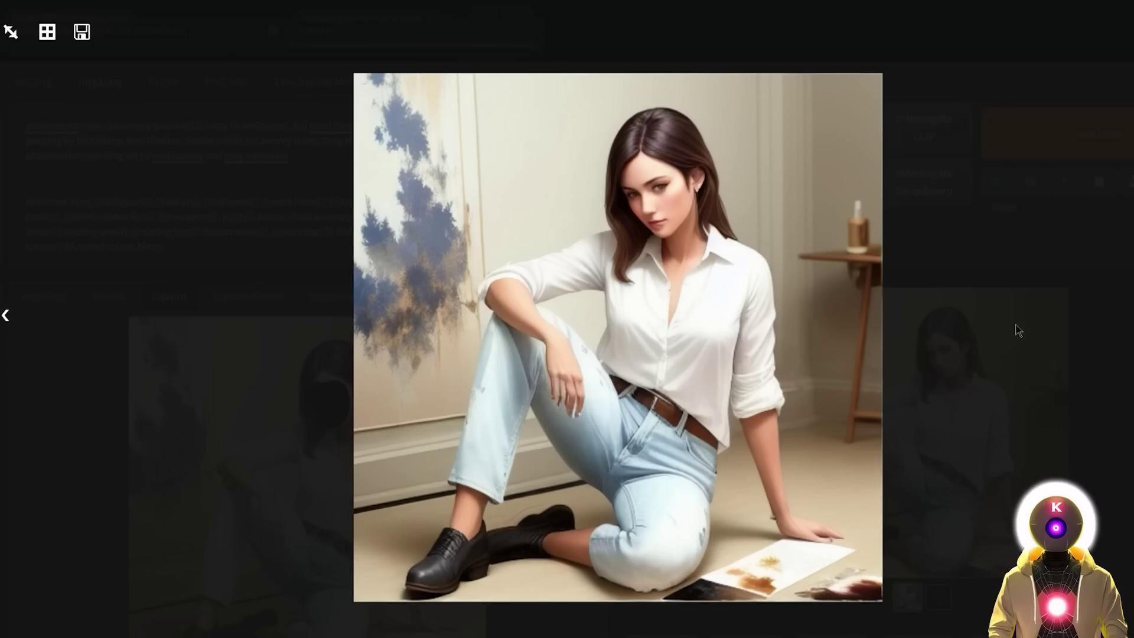
left_click(1041, 261)
scroll(1111, 407, "down", 3)
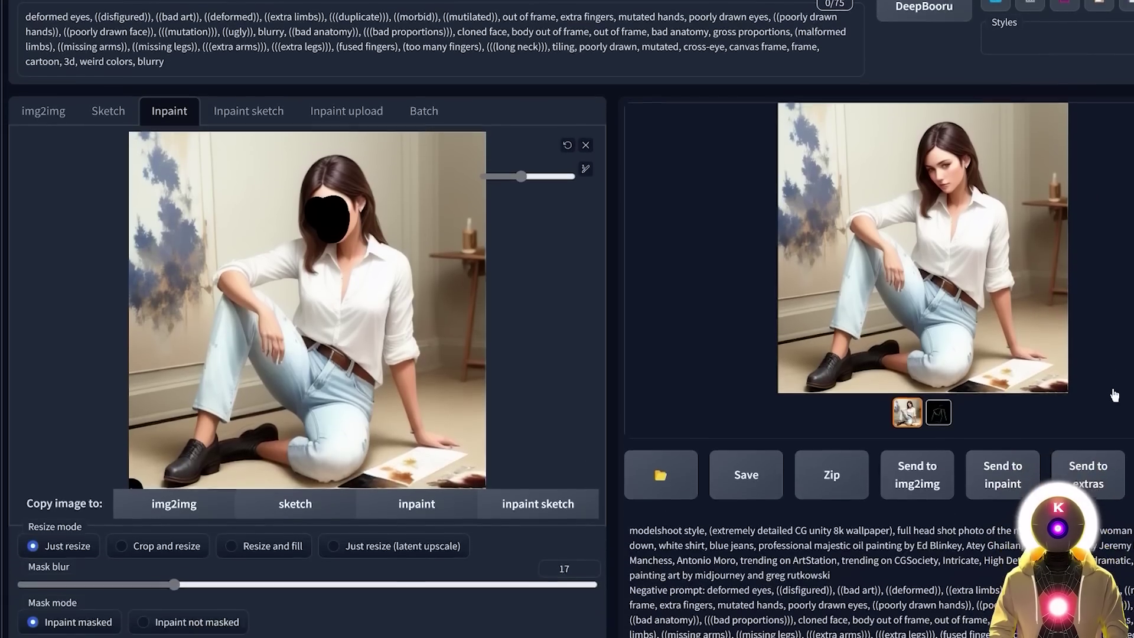
- Upscale the refined woman 4× with Lanczos in Extras and send the result back to inpaint
left_click(1087, 463)
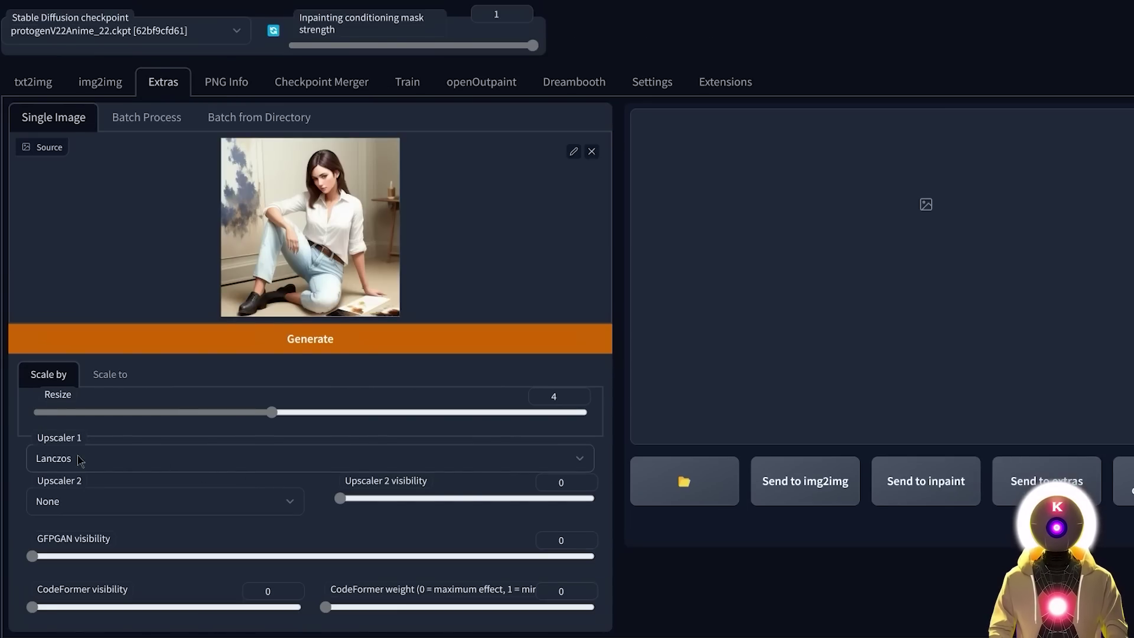
left_click(331, 350)
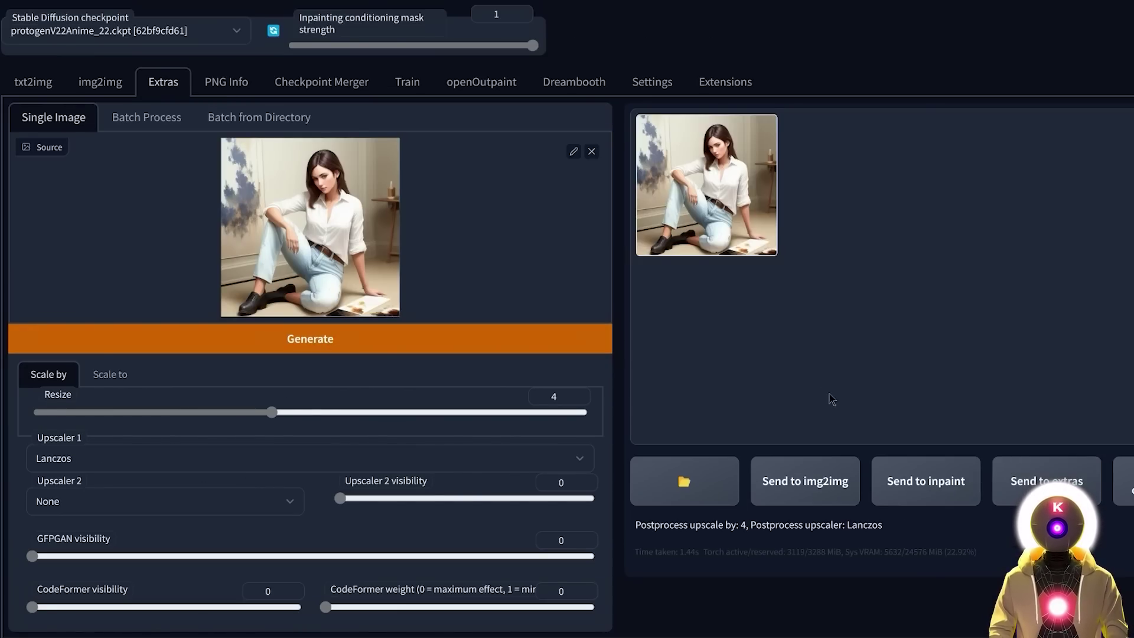
left_click(930, 485)
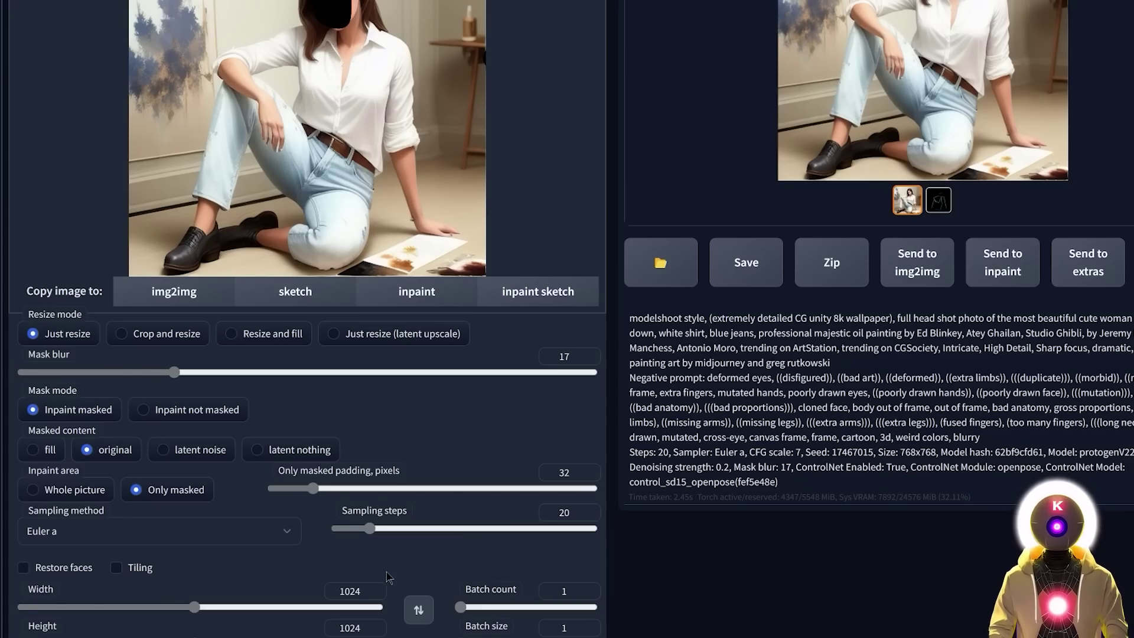
scroll(418, 548, "up", 5)
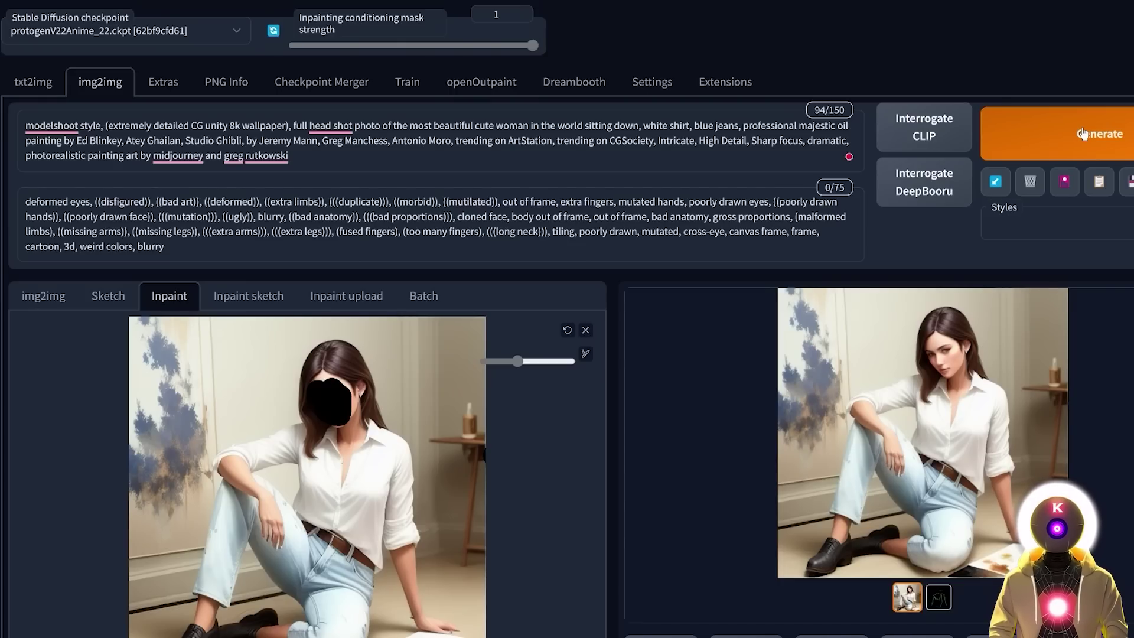
- View the output full size, then show the reclining mannequin in the marker-free preview
left_click(1015, 360)
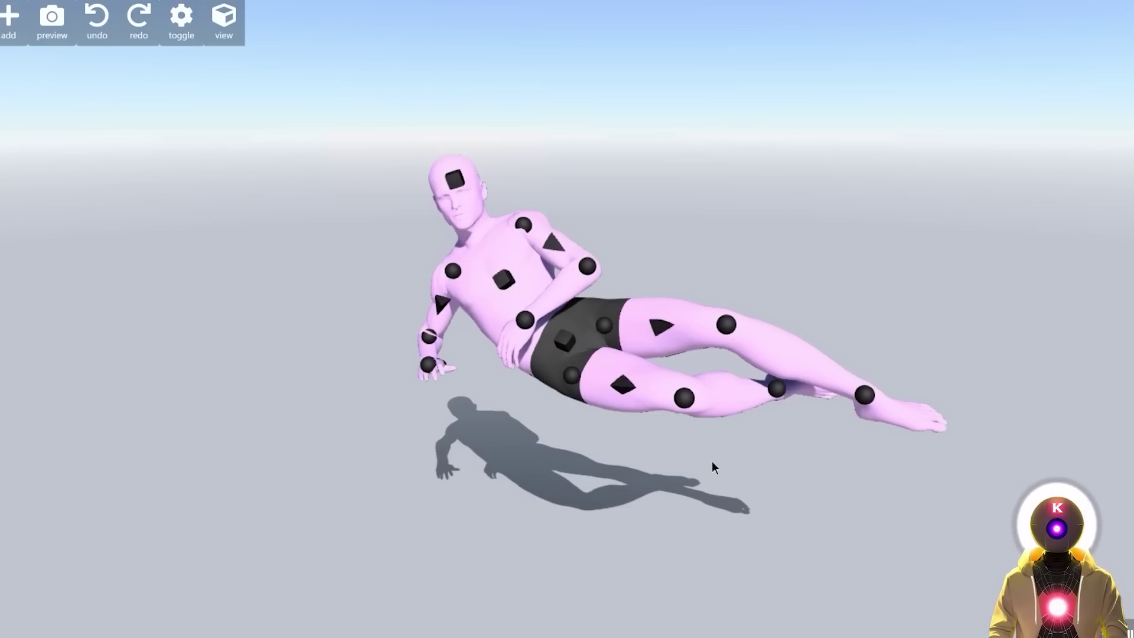
left_click(52, 17)
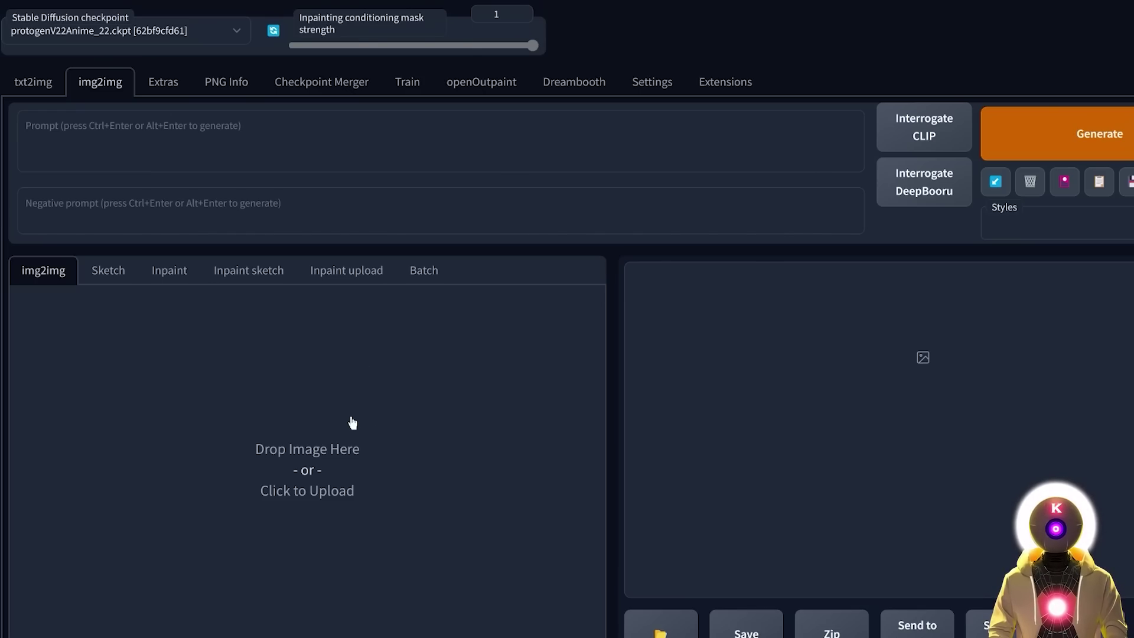
- Set ControlNet to the canny preprocessor and the control_sd15_canny model
scroll(350, 422, "down", 15)
left_click(151, 305)
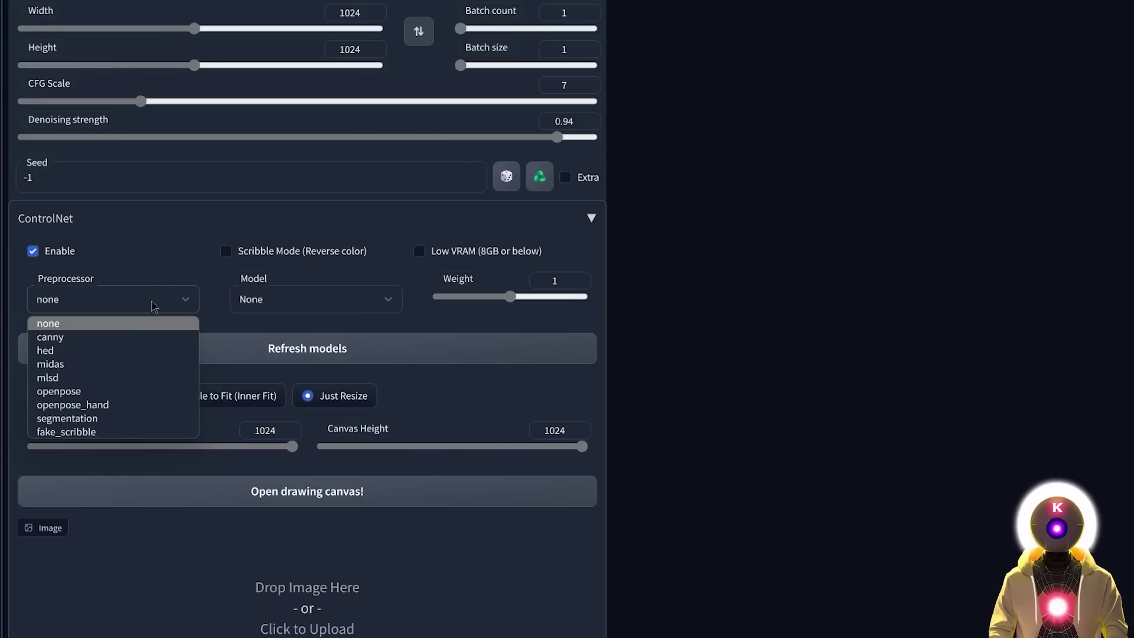
left_click(122, 335)
left_click(263, 299)
left_click(295, 331)
scroll(389, 449, "down", 2)
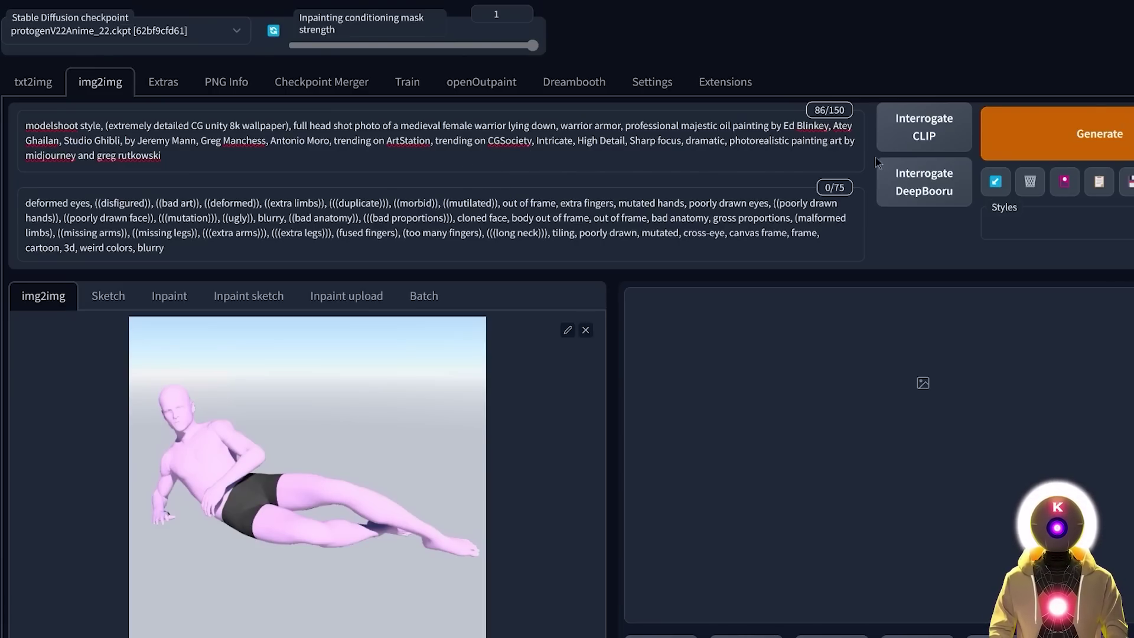
- Generate the warrior, check its canny edge map, lower ControlNet weight to about 0.6 and regenerate
left_click(1057, 133)
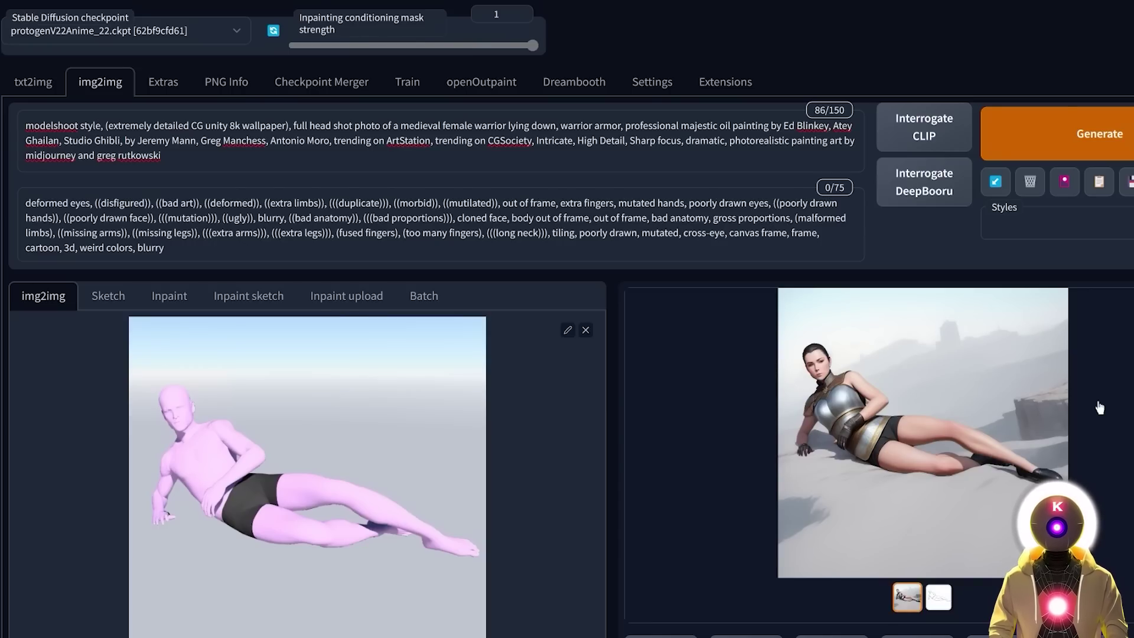
left_click(943, 598)
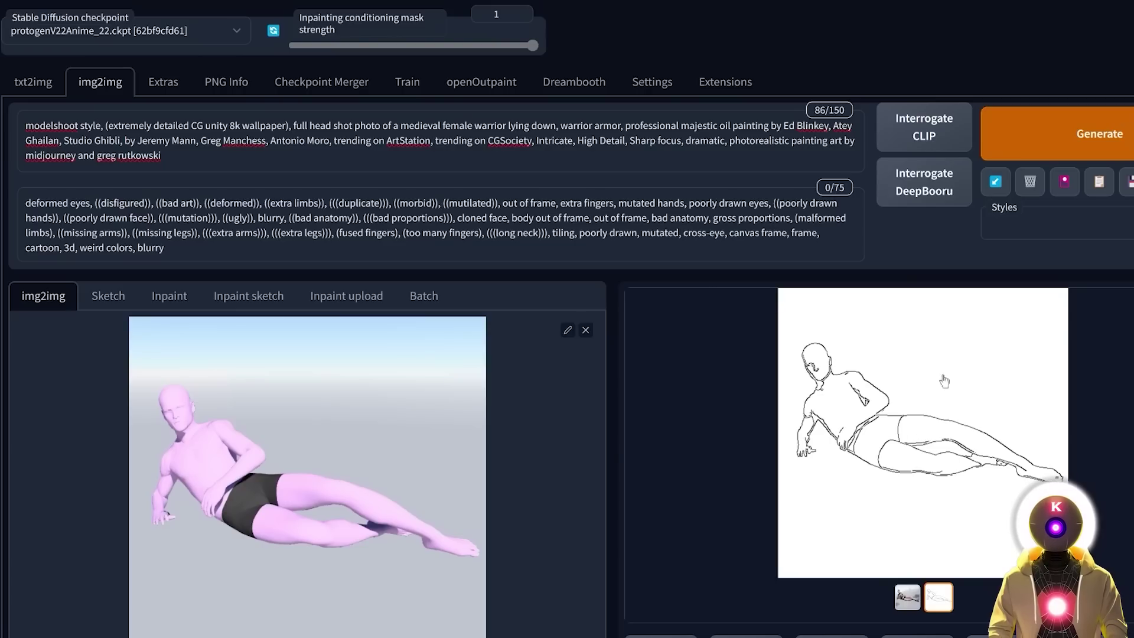
left_click(924, 413)
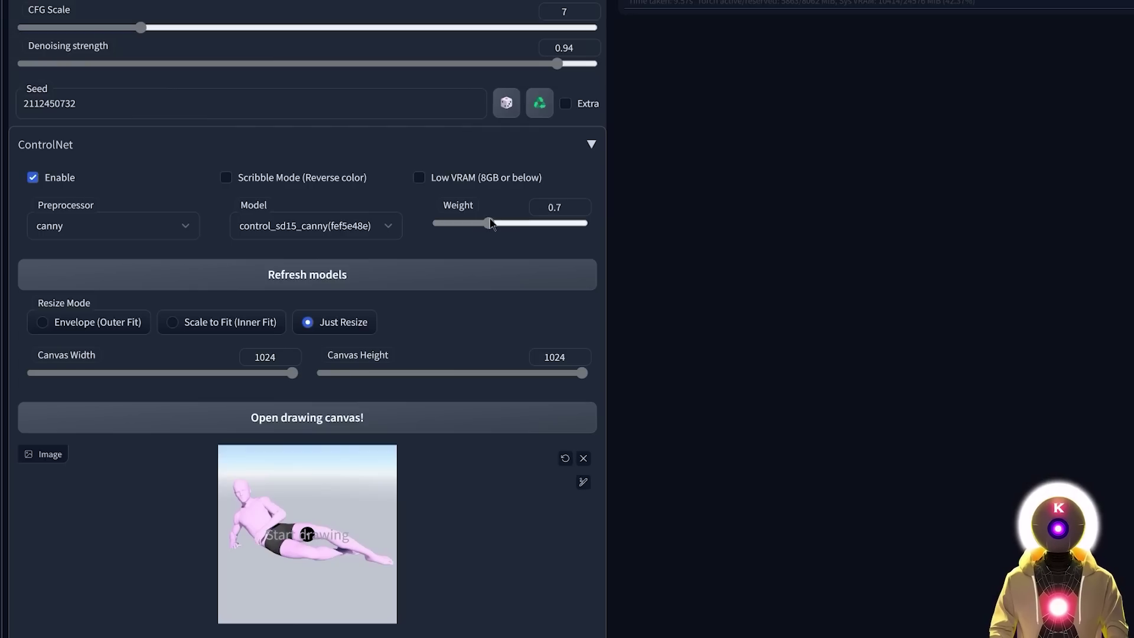
left_click_drag(486, 223, 478, 223)
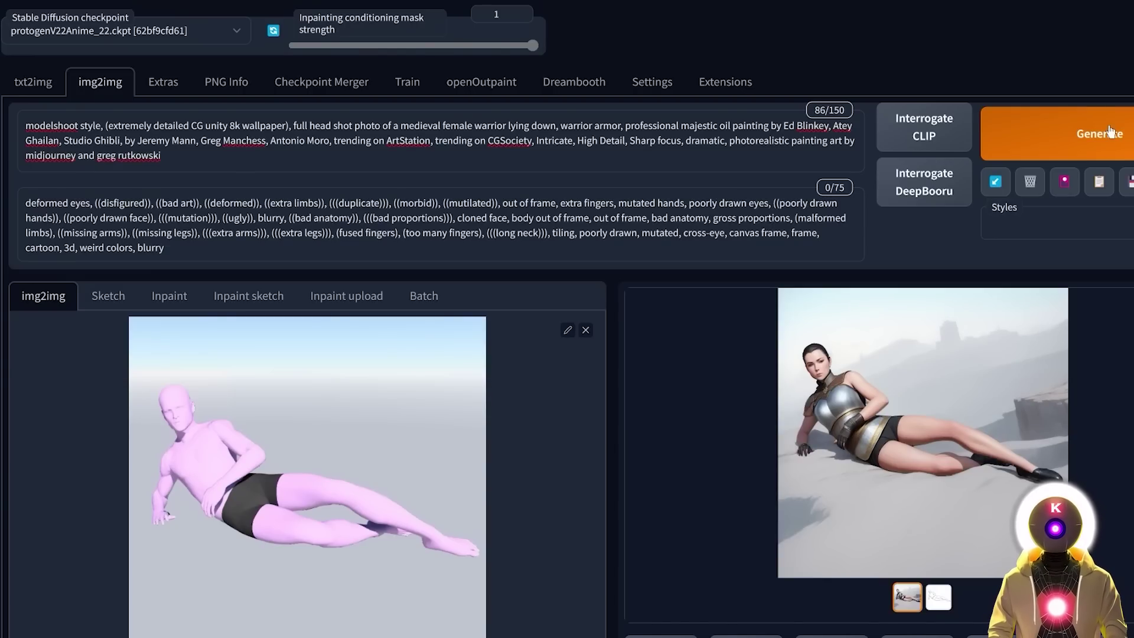
left_click(1111, 132)
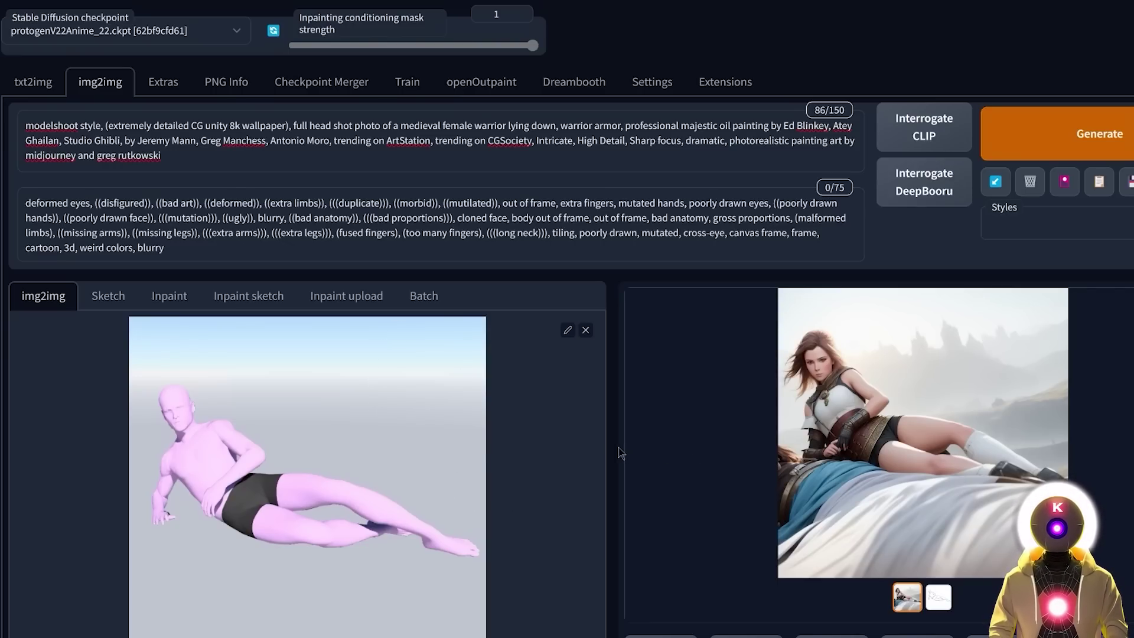
- Upscale the new warrior image in Extras and send it to inpaint
scroll(620, 453, "down", 2)
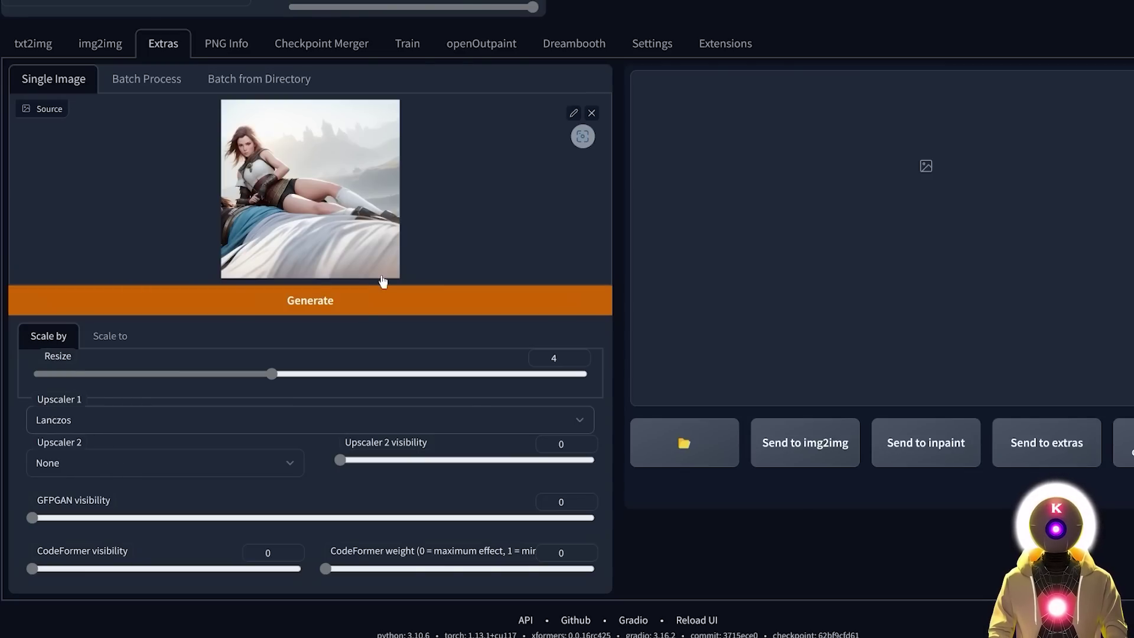
left_click(381, 295)
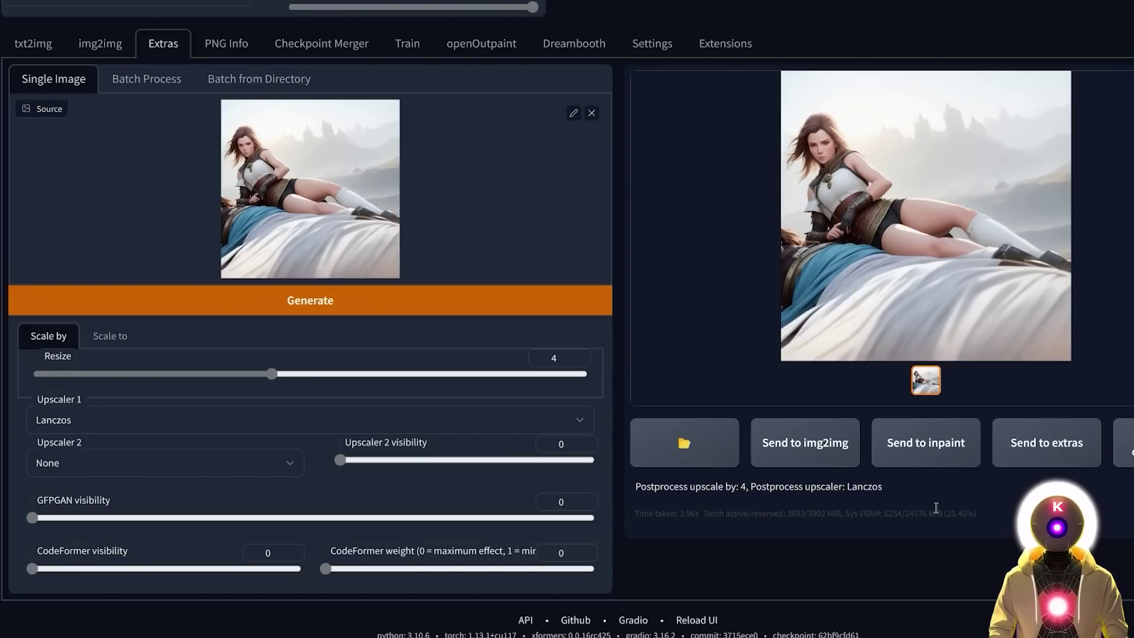
left_click(925, 443)
- Mask the warrior's face, choose Only masked, set denoising strength 0.2, and view the result
mouse_move(171, 361)
left_mouse_down()
mouse_move(175, 385)
mouse_move(173, 365)
left_mouse_up()
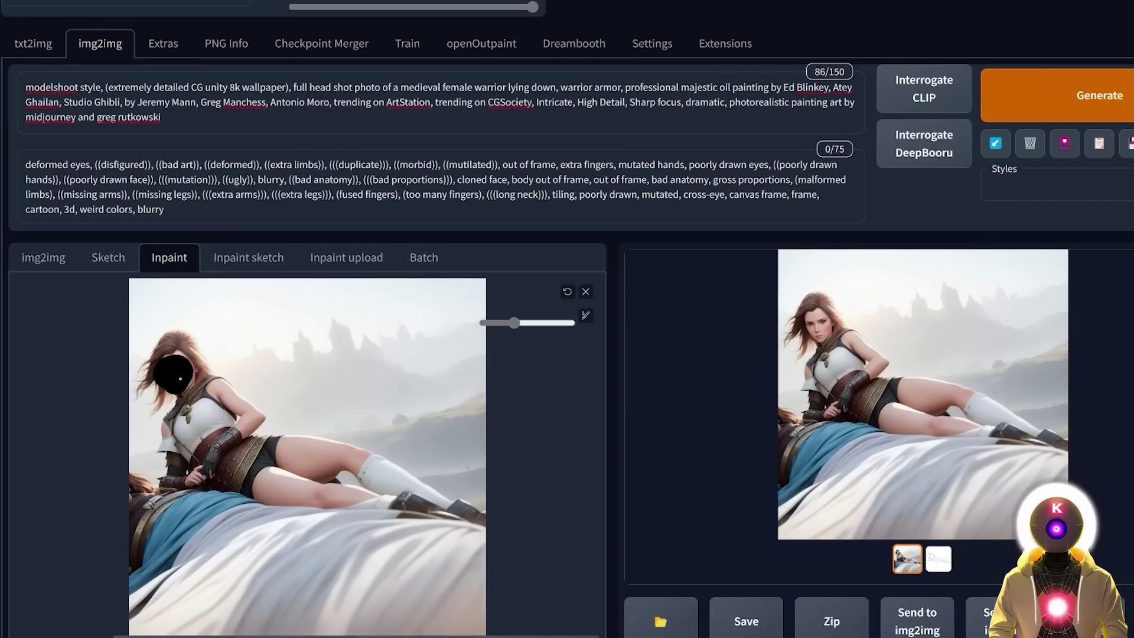
scroll(181, 378, "down", 8)
left_click(136, 352)
left_click_drag(562, 577, 392, 578)
left_click_drag(306, 584, 137, 579)
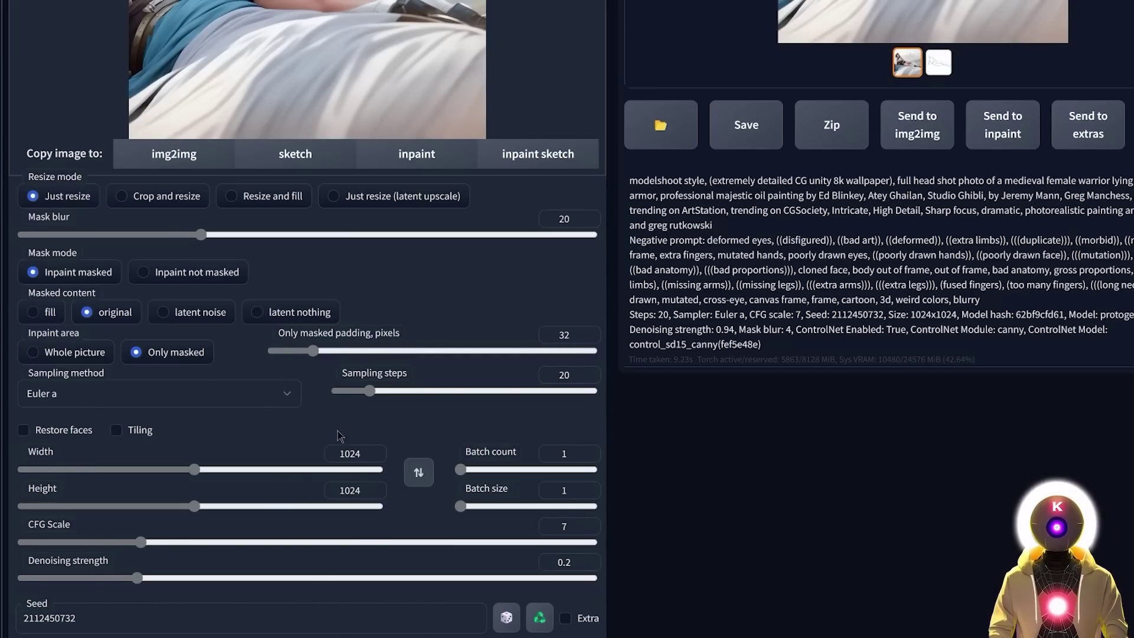
scroll(333, 455, "up", 10)
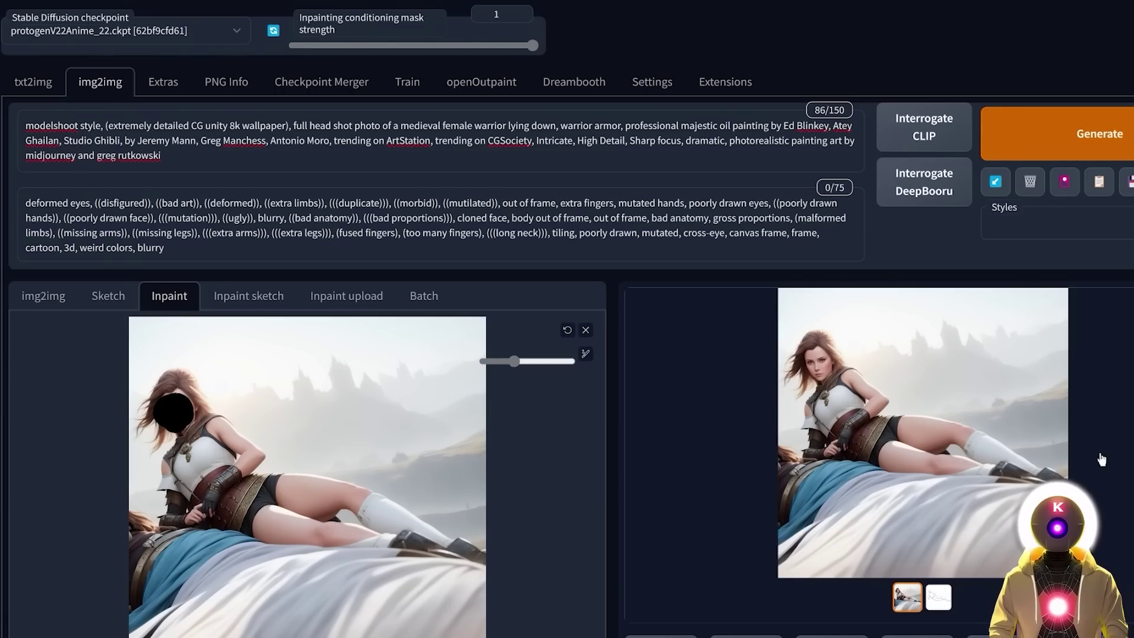
left_click(920, 415)
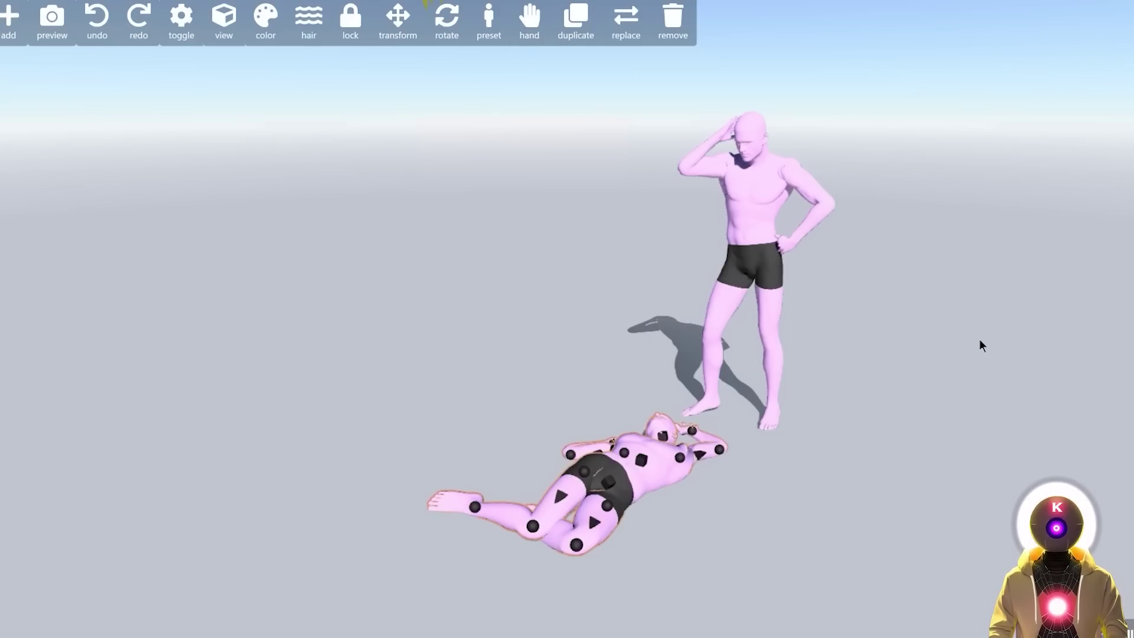
- Hide the Magic Poser toolbar and joint handles around the standing and lying mannequins
left_click(194, 26)
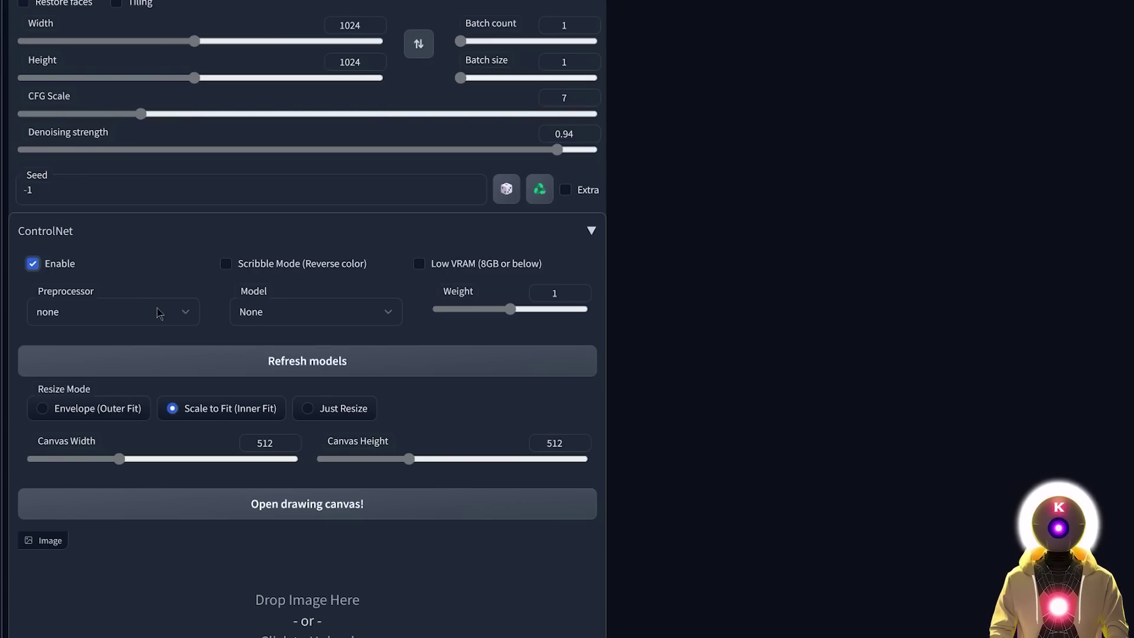
- Set the ControlNet preprocessor to midas and the model to control_sd15_depth
left_click(158, 315)
left_click(54, 370)
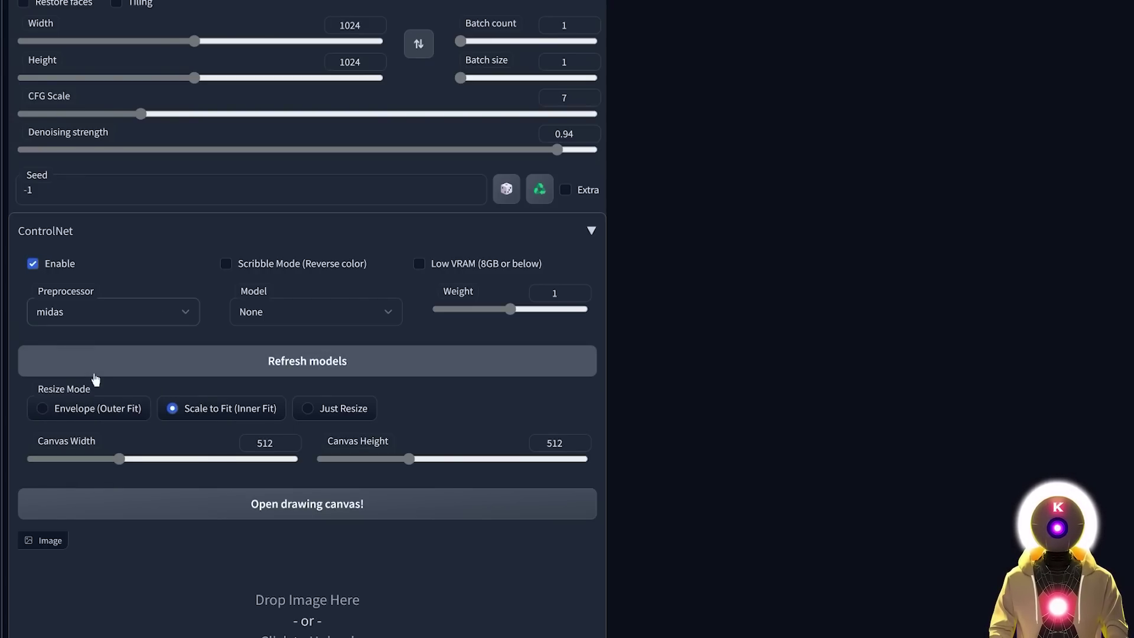
left_click(331, 316)
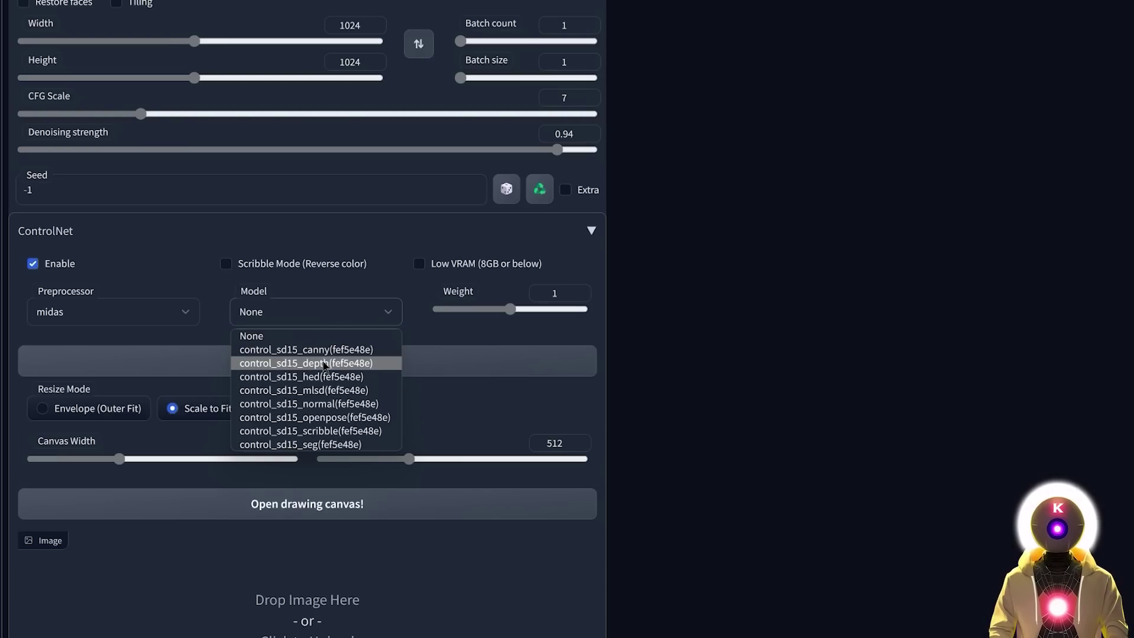
left_click(306, 363)
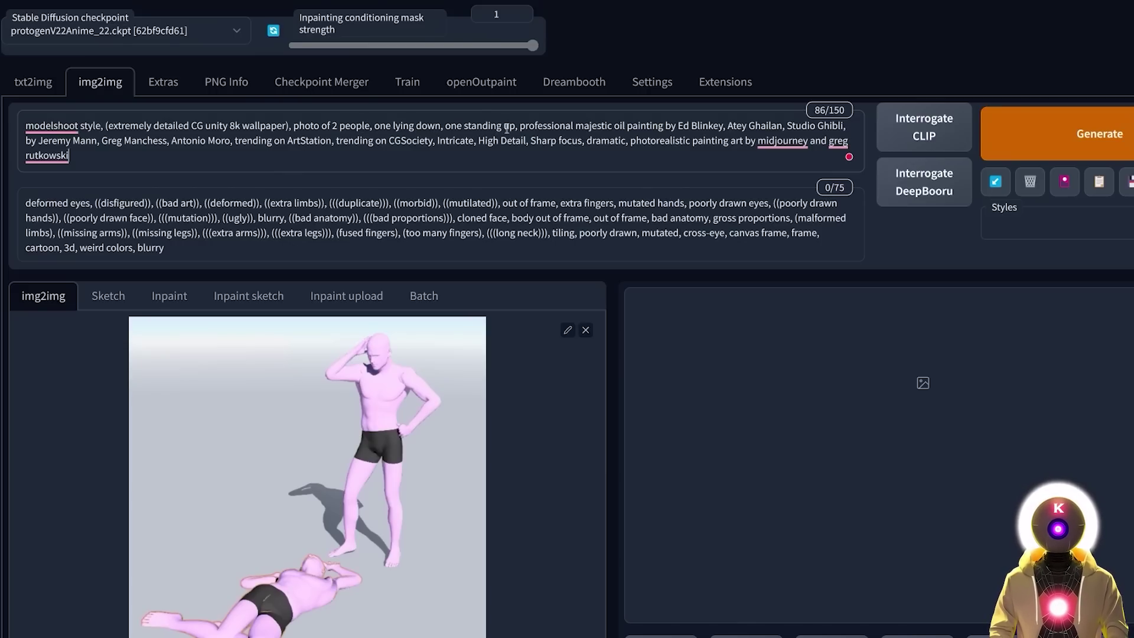
- Generate the standing man and lying woman, then compare the result with the midas depth map
left_click(1099, 134)
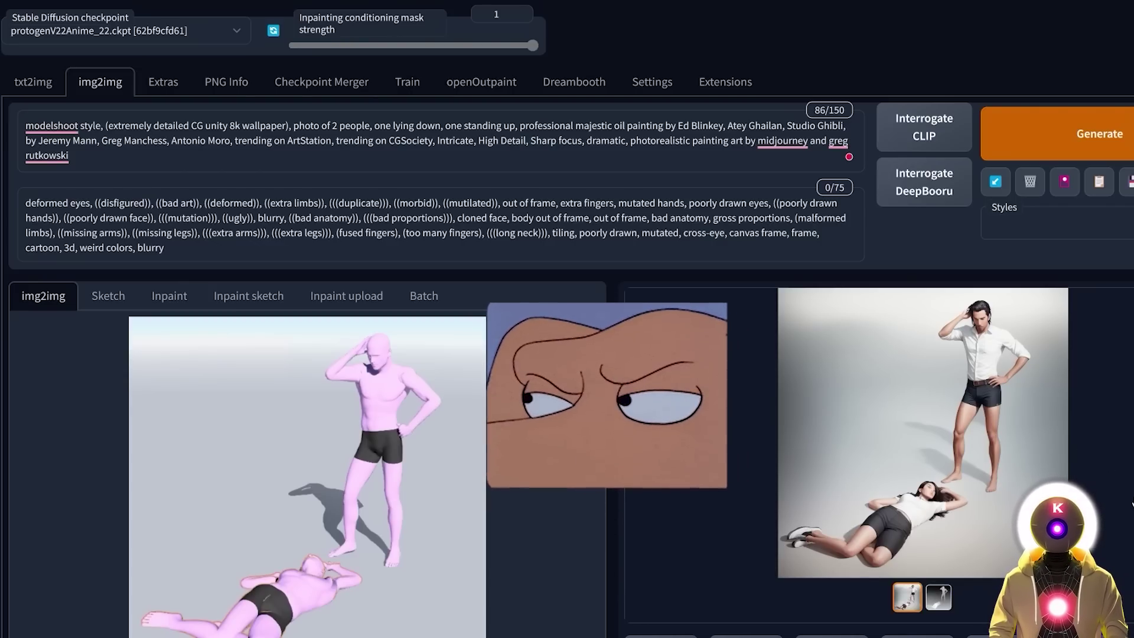
left_click(941, 599)
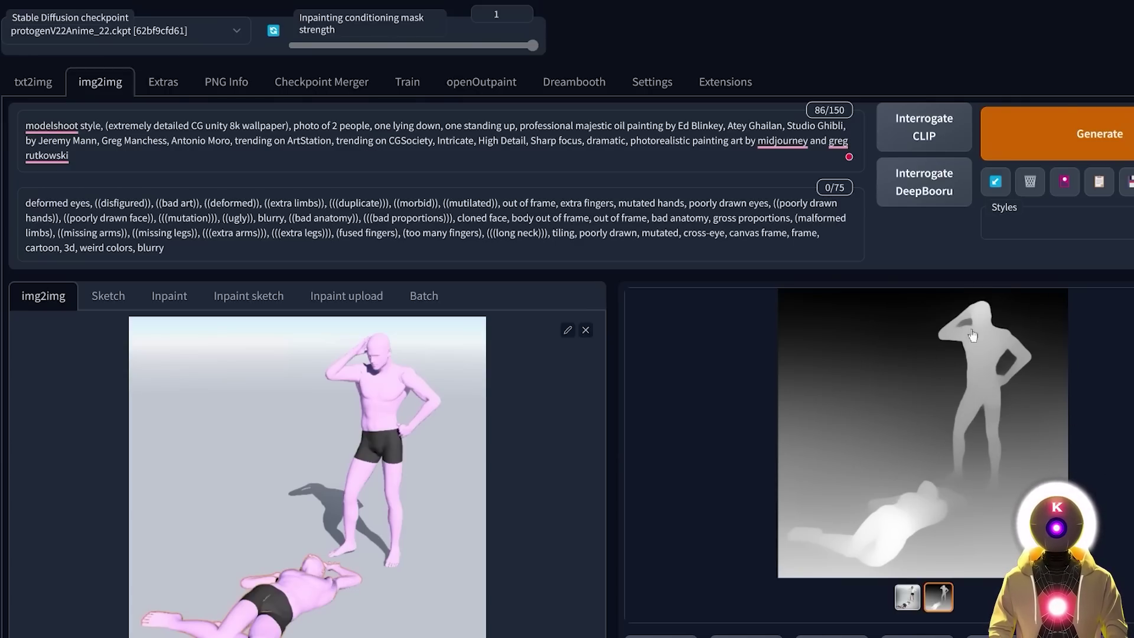
left_click(944, 443)
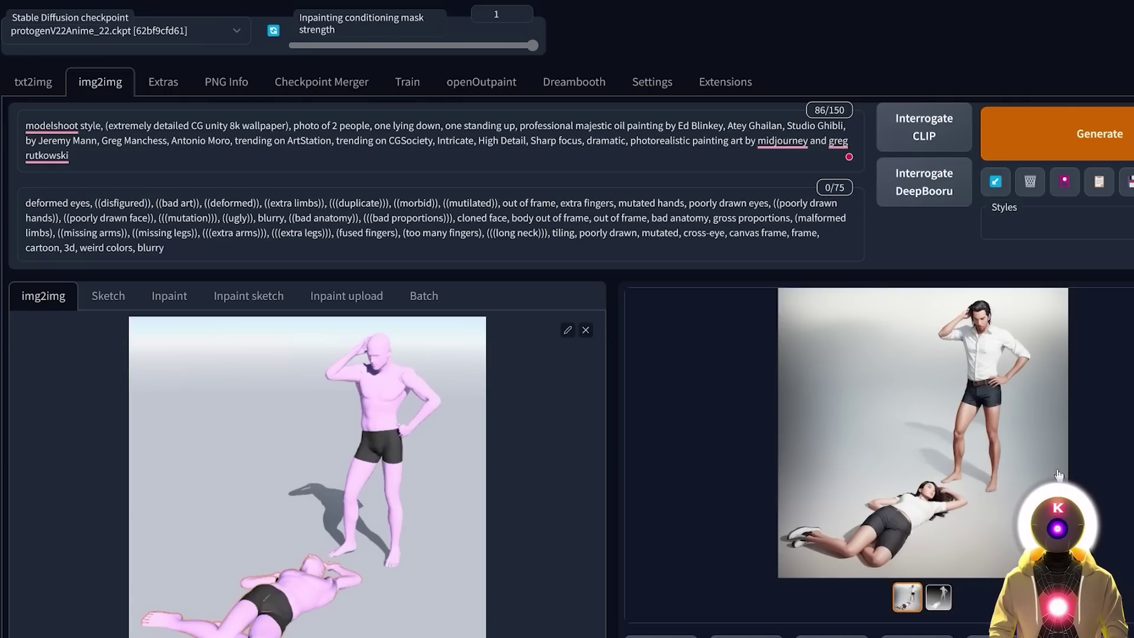
- Insert 'inside a flower garden, ' into the prompt and regenerate the two-person scene
key("ctrl+v")
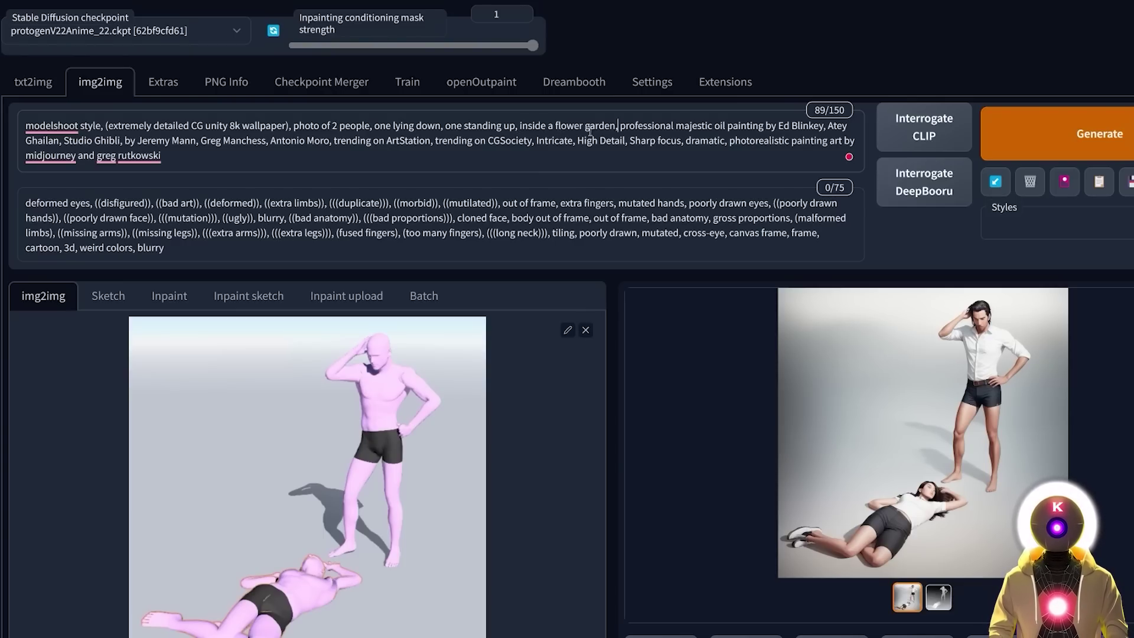
left_click(1021, 151)
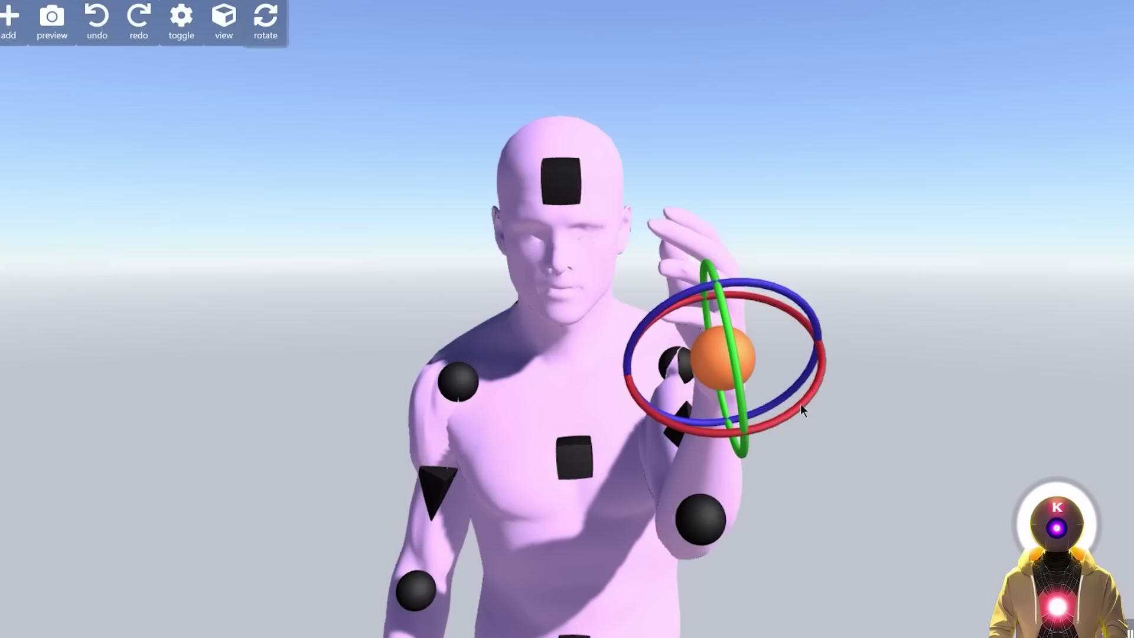
- Turn the raised hand palm-forward into a two-finger sign, hide the overlays, and frame it closely
left_click_drag(800, 403, 549, 423)
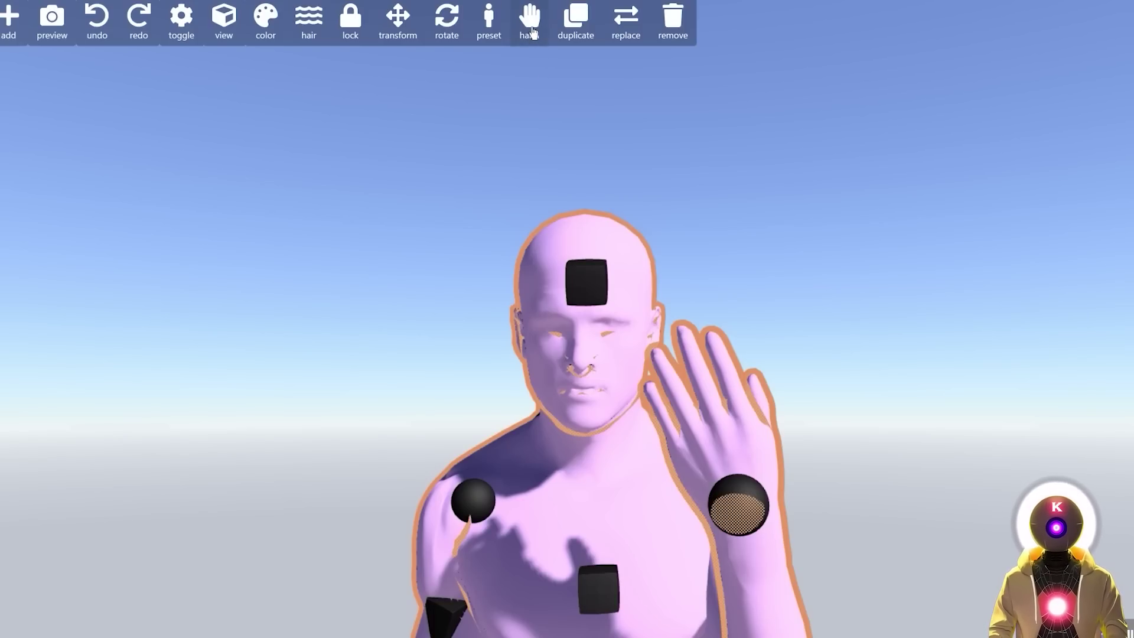
left_click(530, 24)
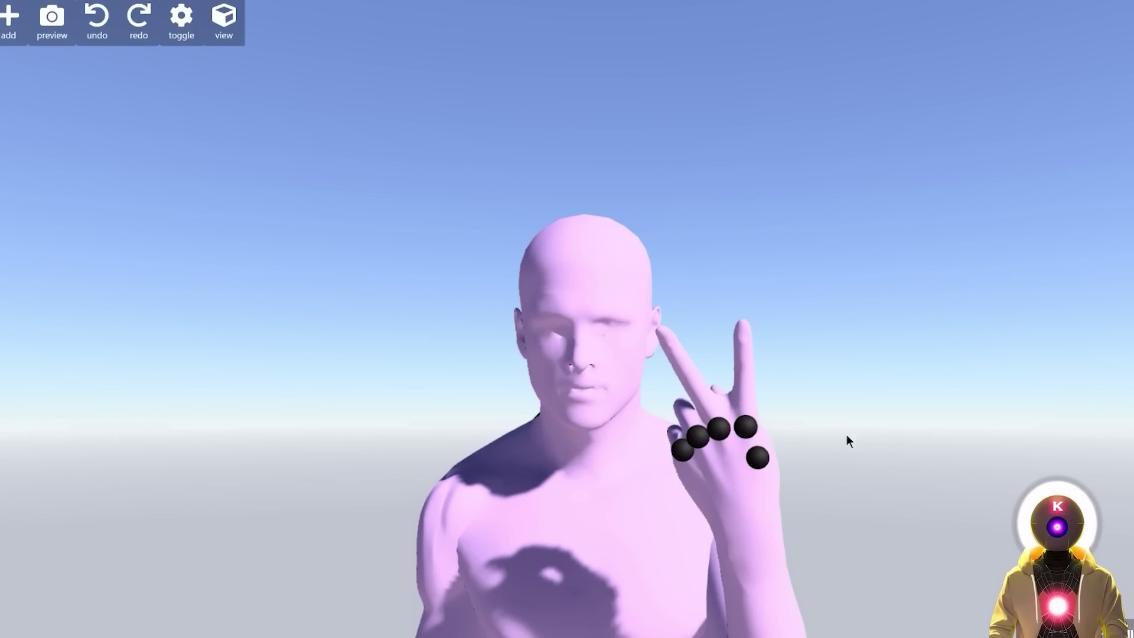
left_click(52, 18)
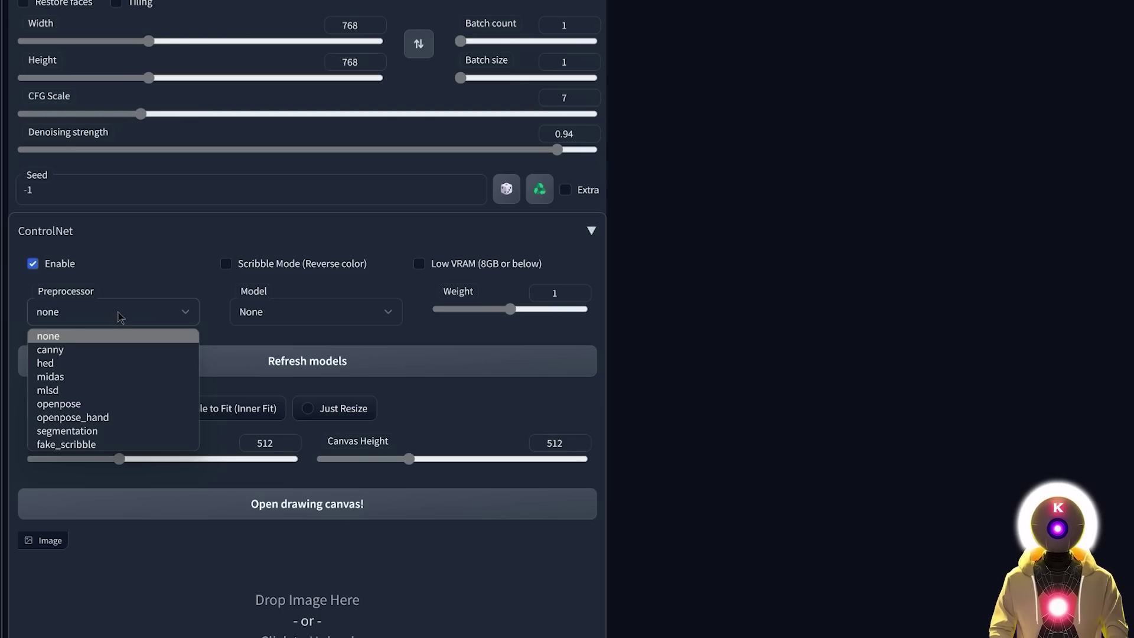
- Use the midas preprocessor with control_sd15_depth and lower the ControlNet weight to 0.7
left_click(67, 382)
left_click(316, 312)
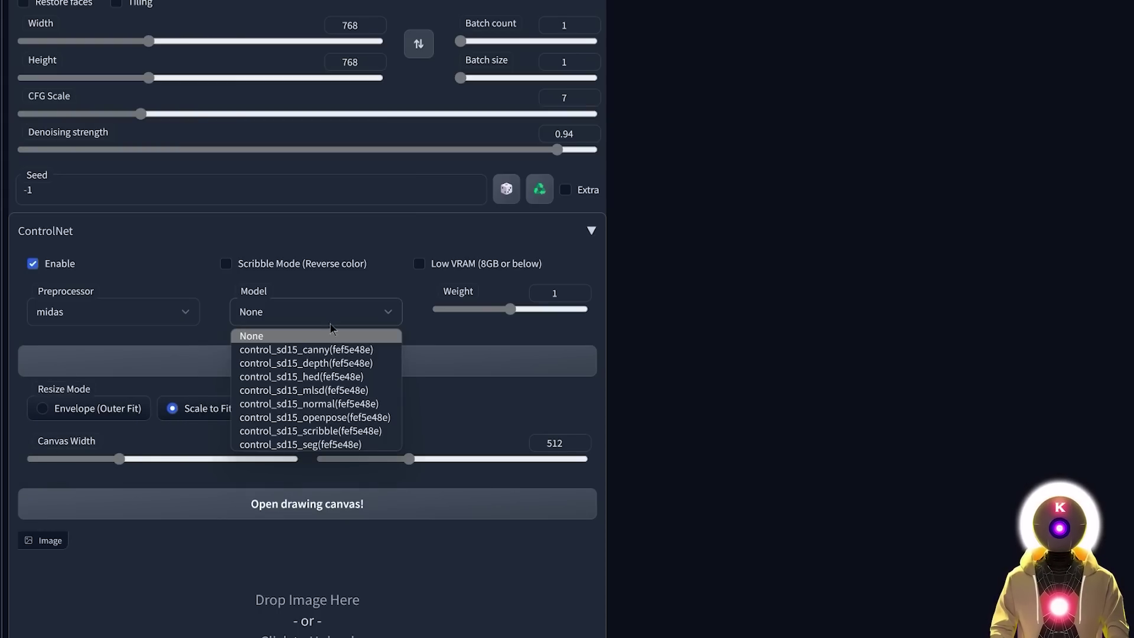
left_click(304, 363)
left_click_drag(509, 312, 485, 311)
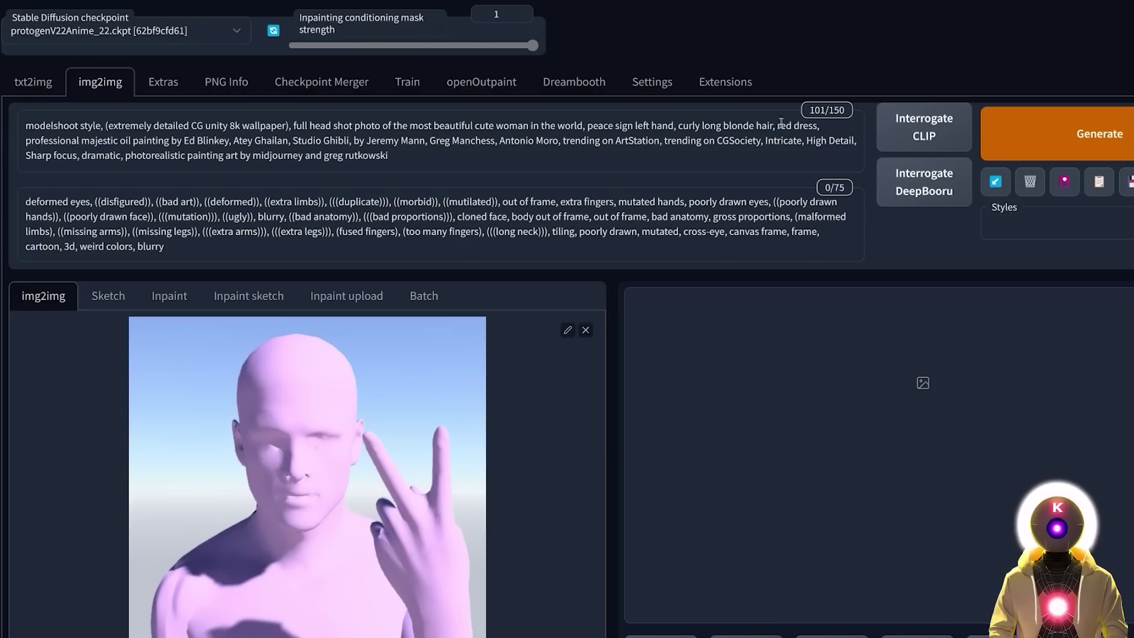
- Generate the blonde red-dress woman making the hand sign and compare her with the depth map
left_click(1069, 146)
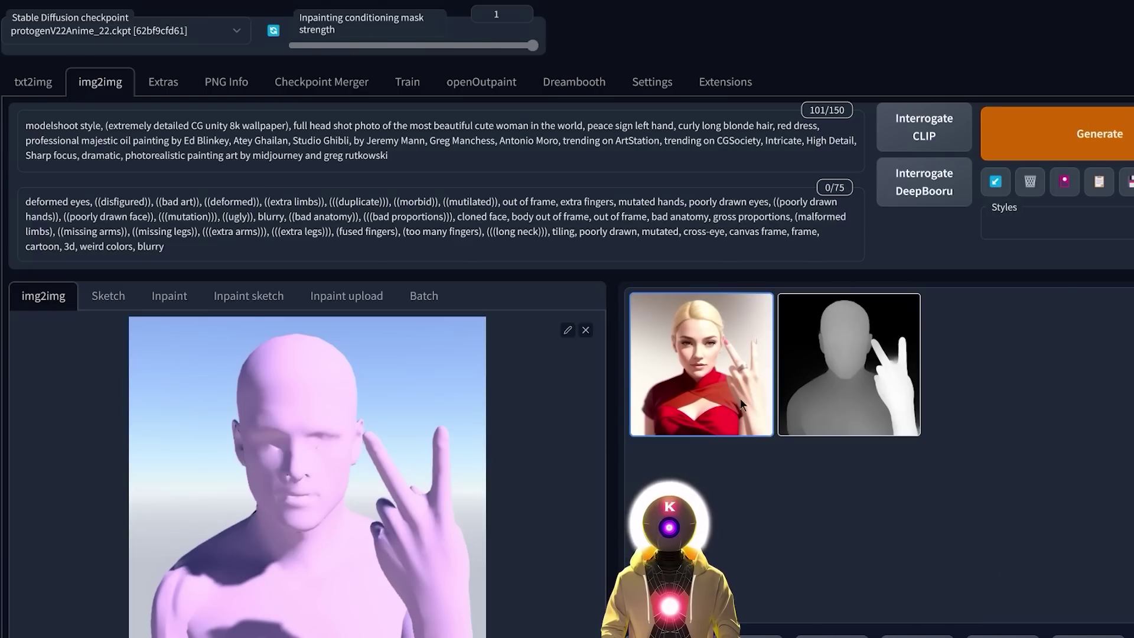
left_click(741, 406)
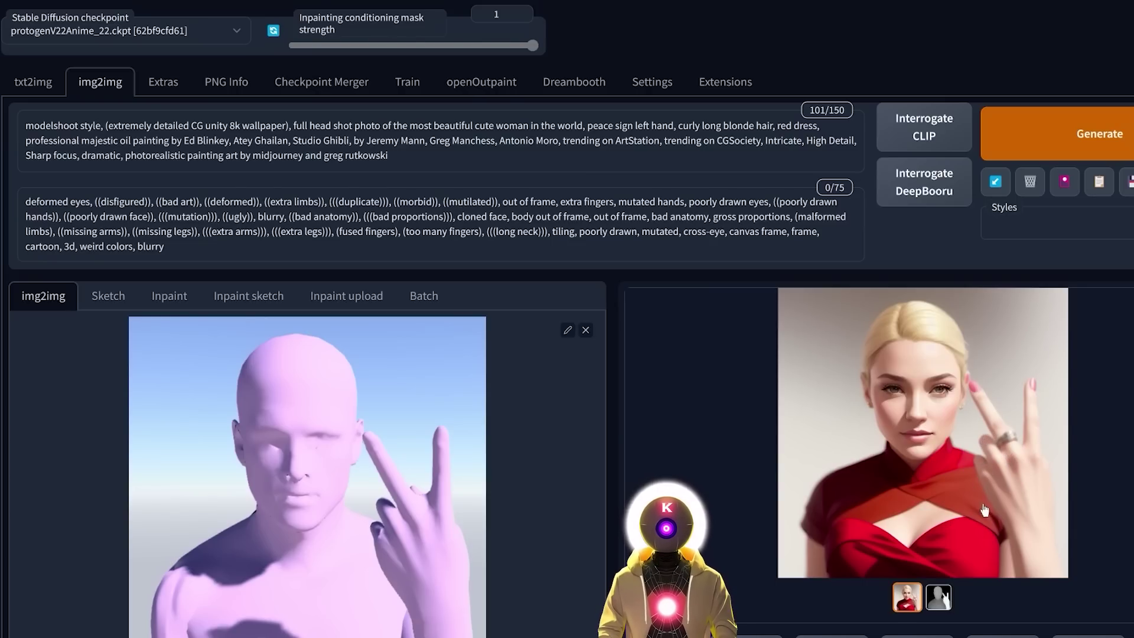
left_click(1007, 439)
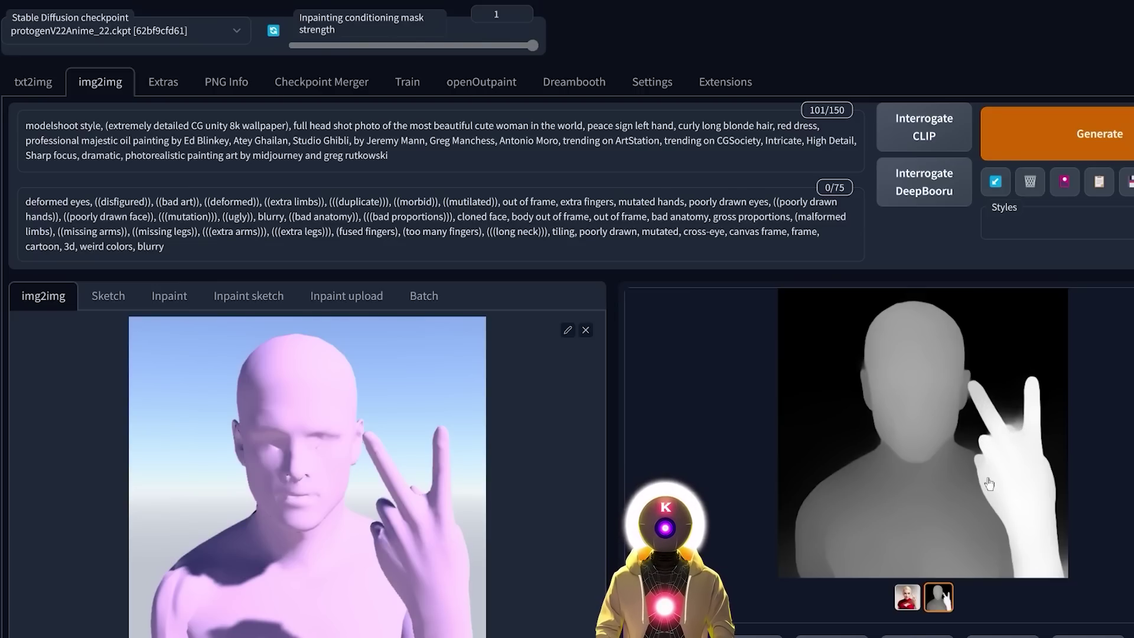
left_click(908, 596)
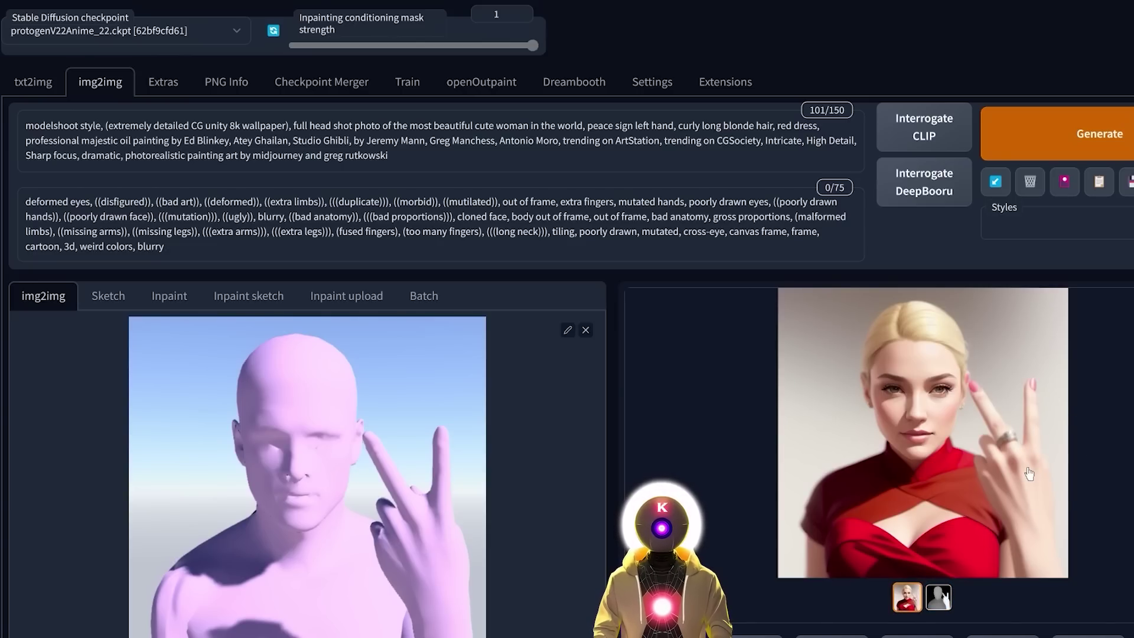